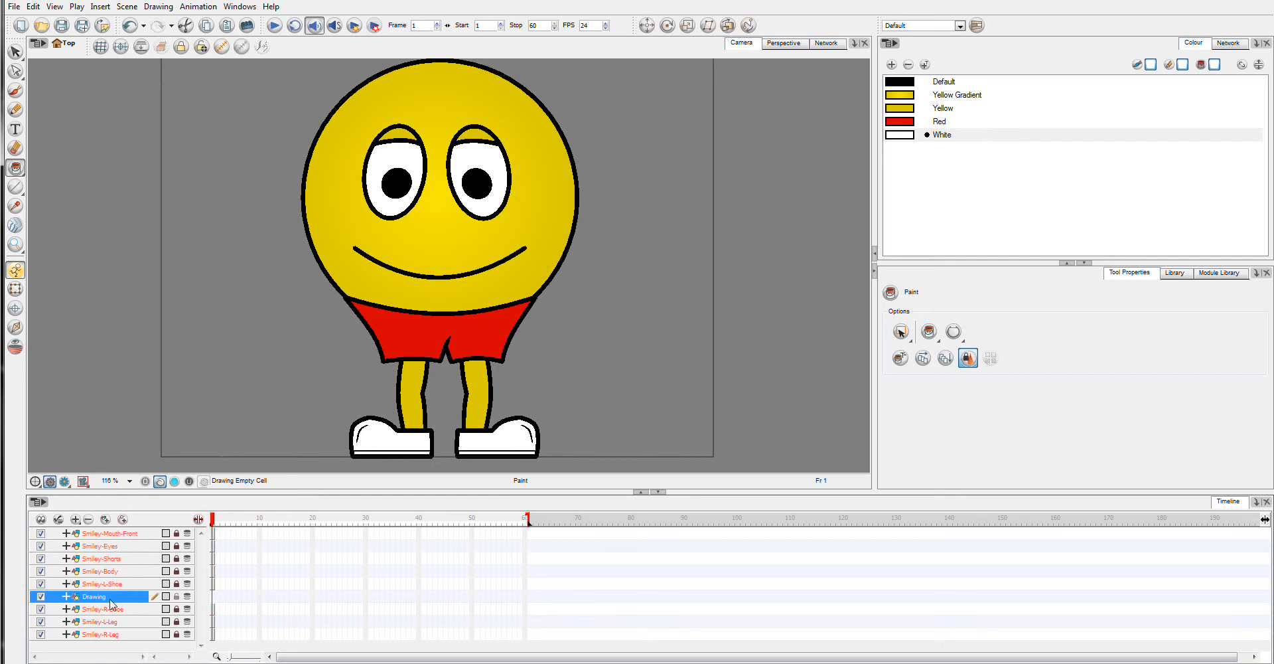
Step: Rename the new drawing layer Smiley-R-Arms and move it directly below the Smiley-Body layer
double_click(95, 598)
left_click_drag(105, 598, 67, 602)
key("Return")
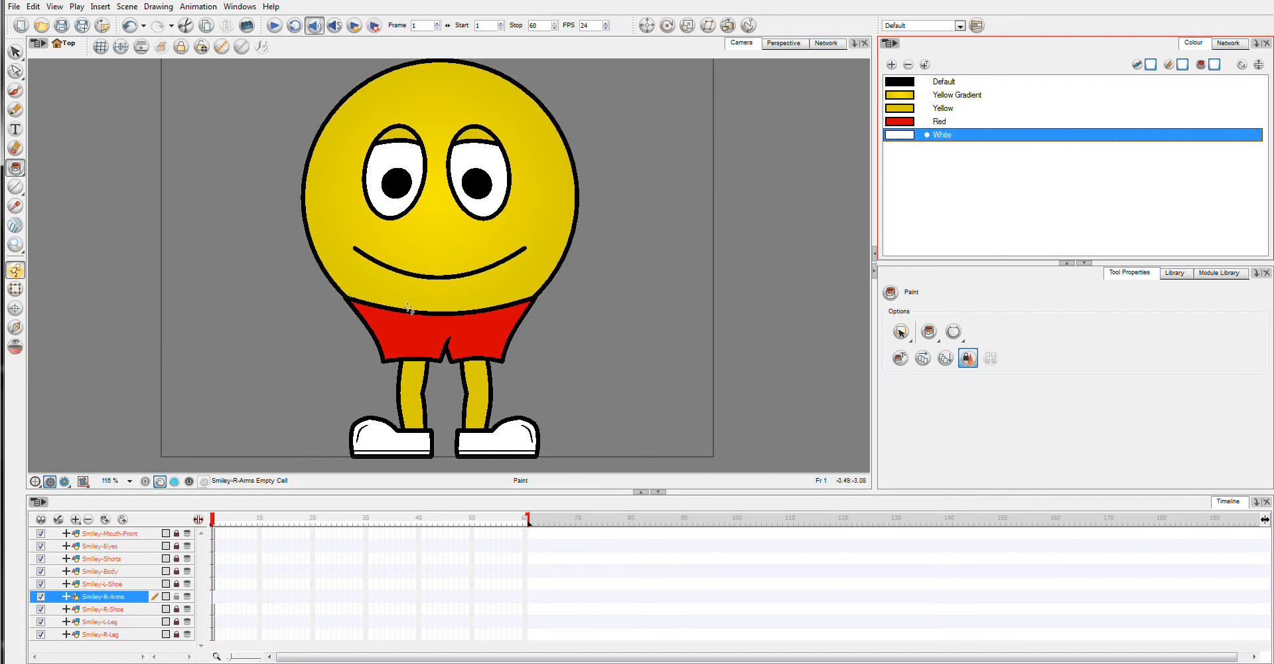
left_click_drag(93, 602, 103, 585)
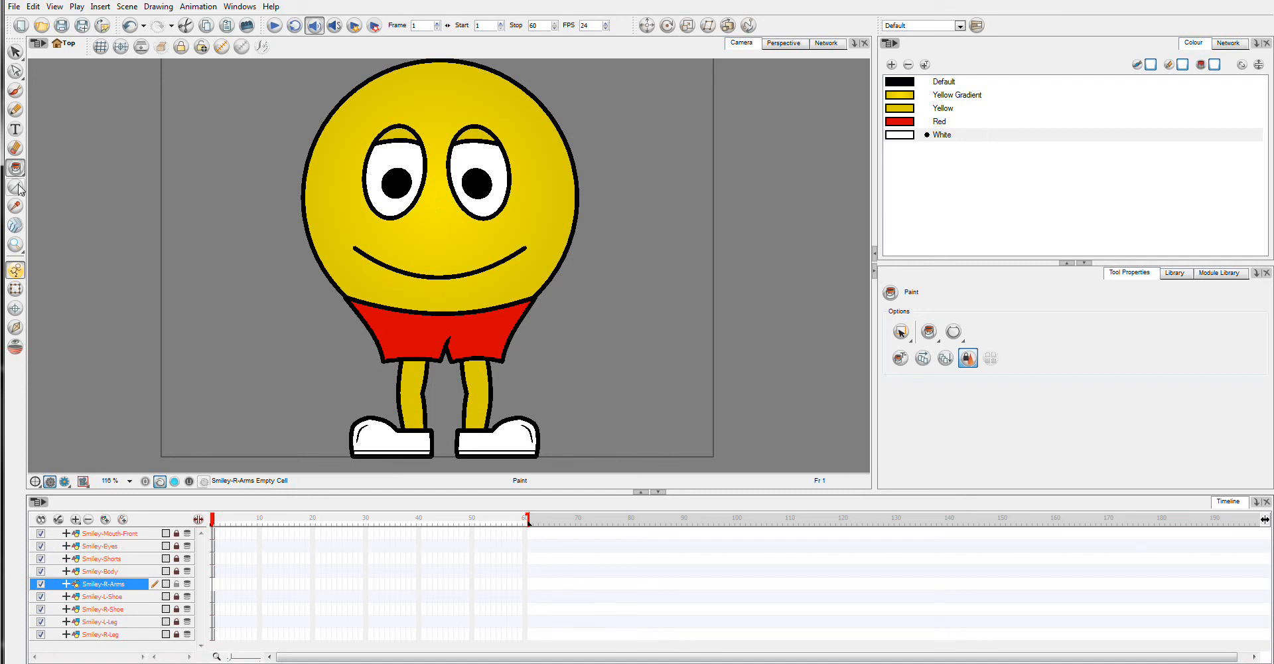
Step: Draw a tall, narrow rectangle in the Default black beside the lower left of the body as the arm's base shape
left_click_drag(19, 190, 46, 205)
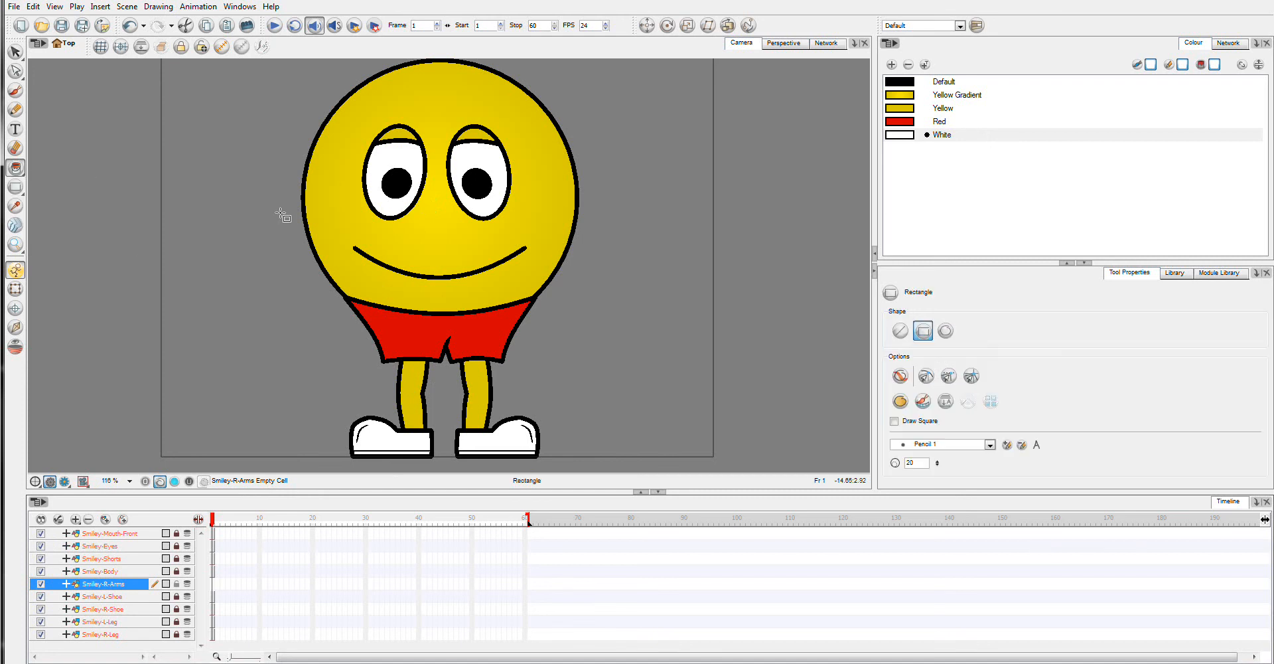
left_click(942, 81)
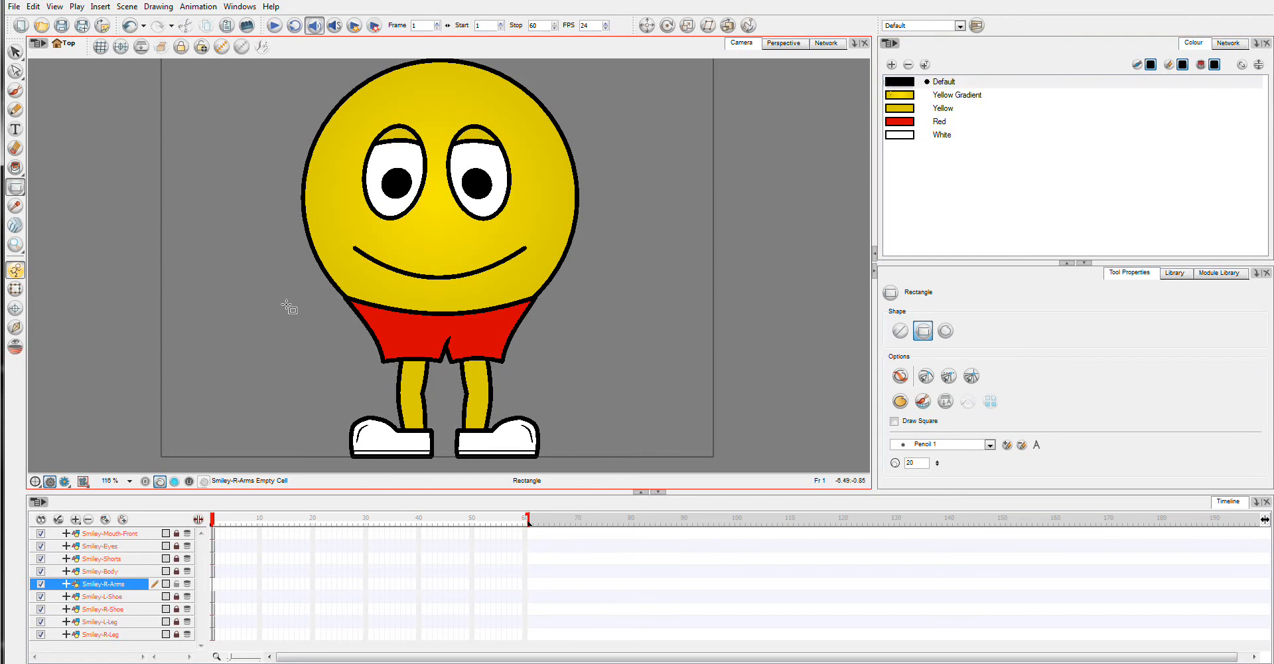
left_click_drag(290, 245, 317, 367)
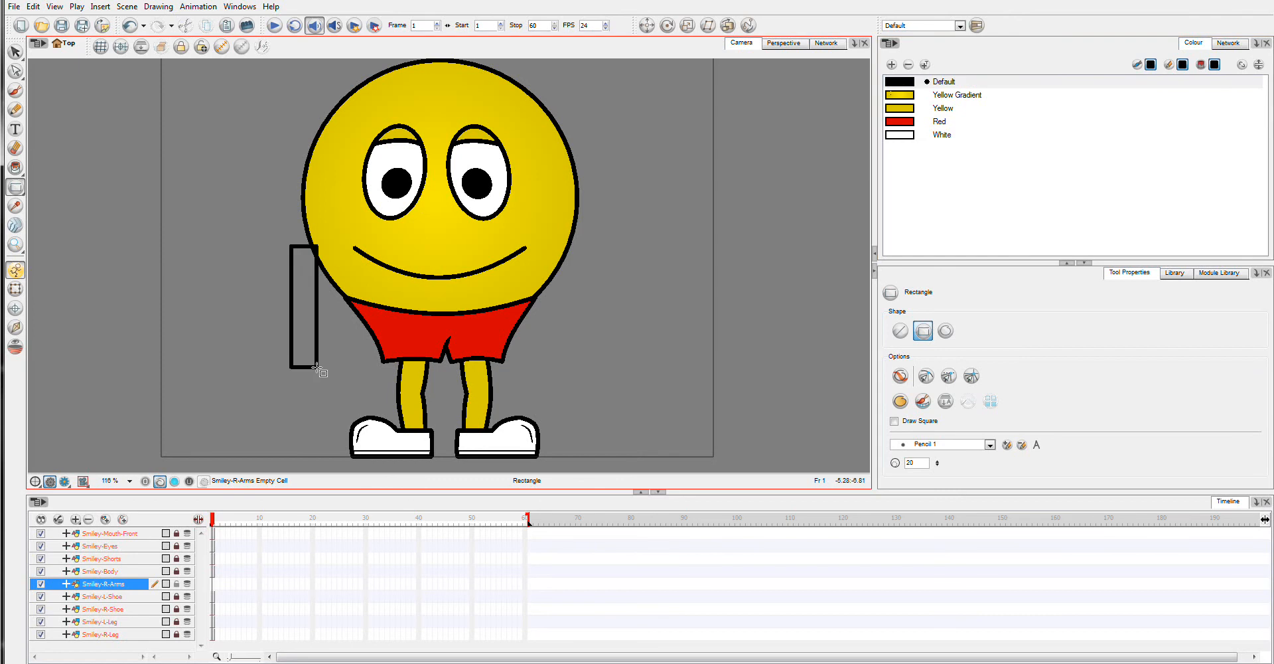
Step: Add elbow points midway along the rectangle's long sides and move its top corners behind the body with the Contour Editor
left_click(15, 71)
left_click_drag(317, 305, 319, 303)
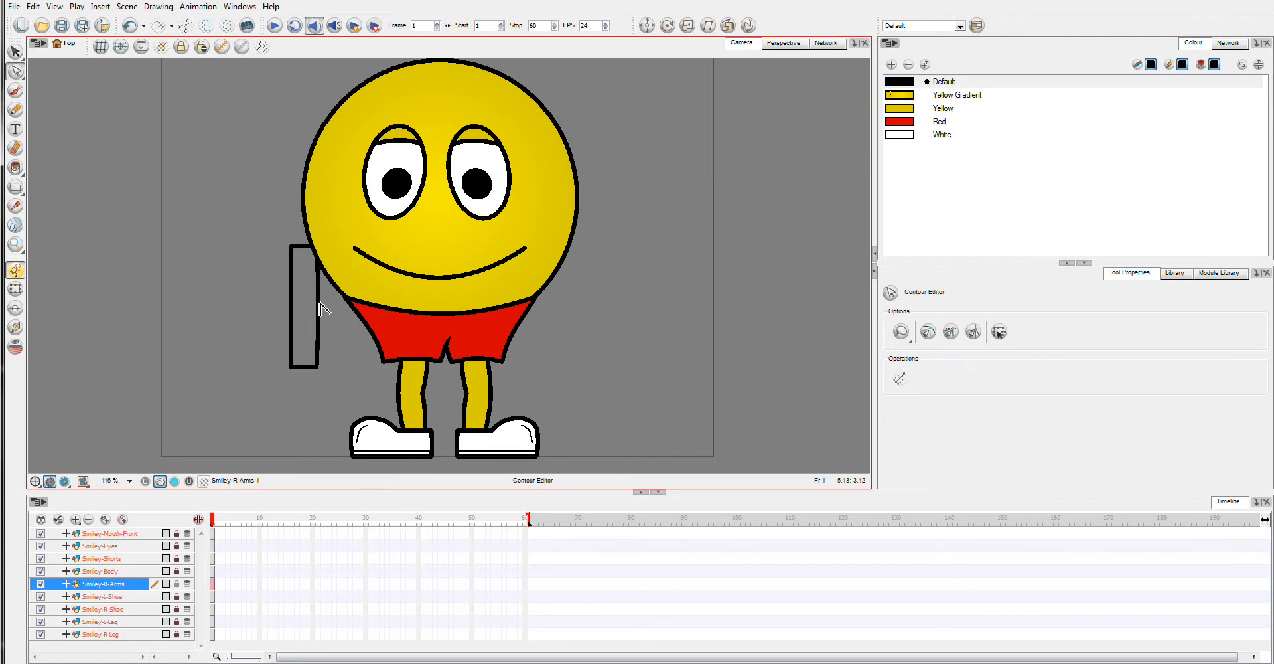
key("ctrl+z")
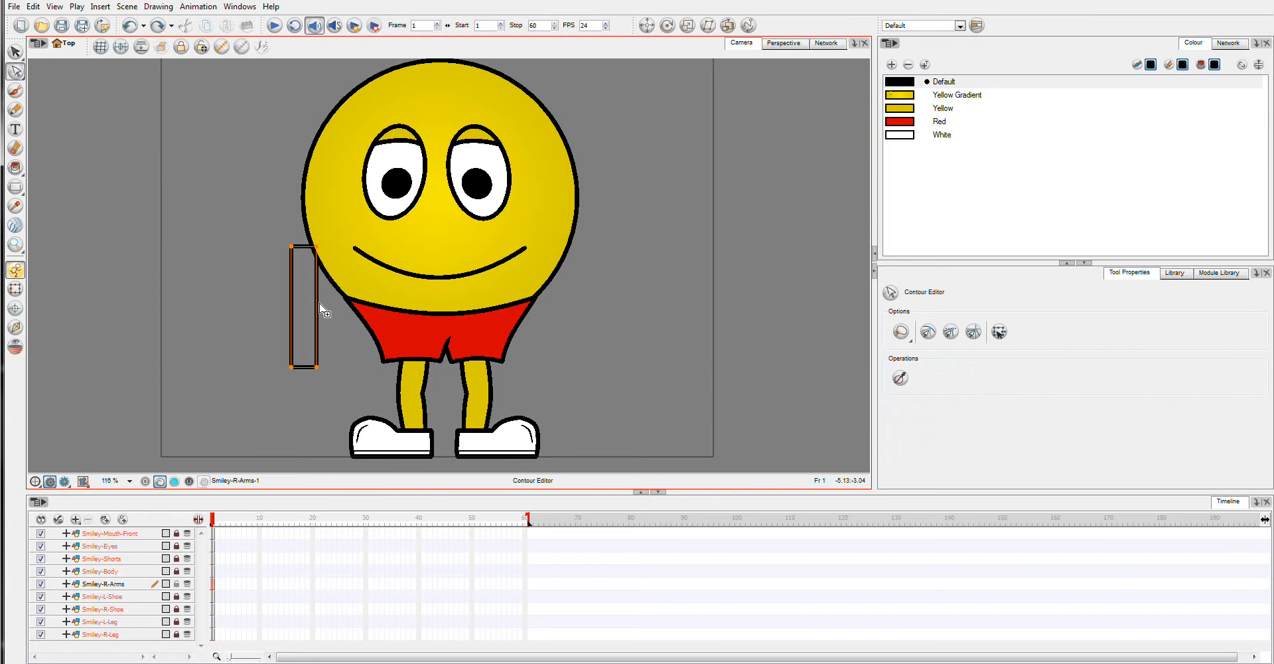
left_click(317, 308, "ctrl")
left_click_drag(312, 250, 347, 283)
left_click_drag(292, 249, 336, 275)
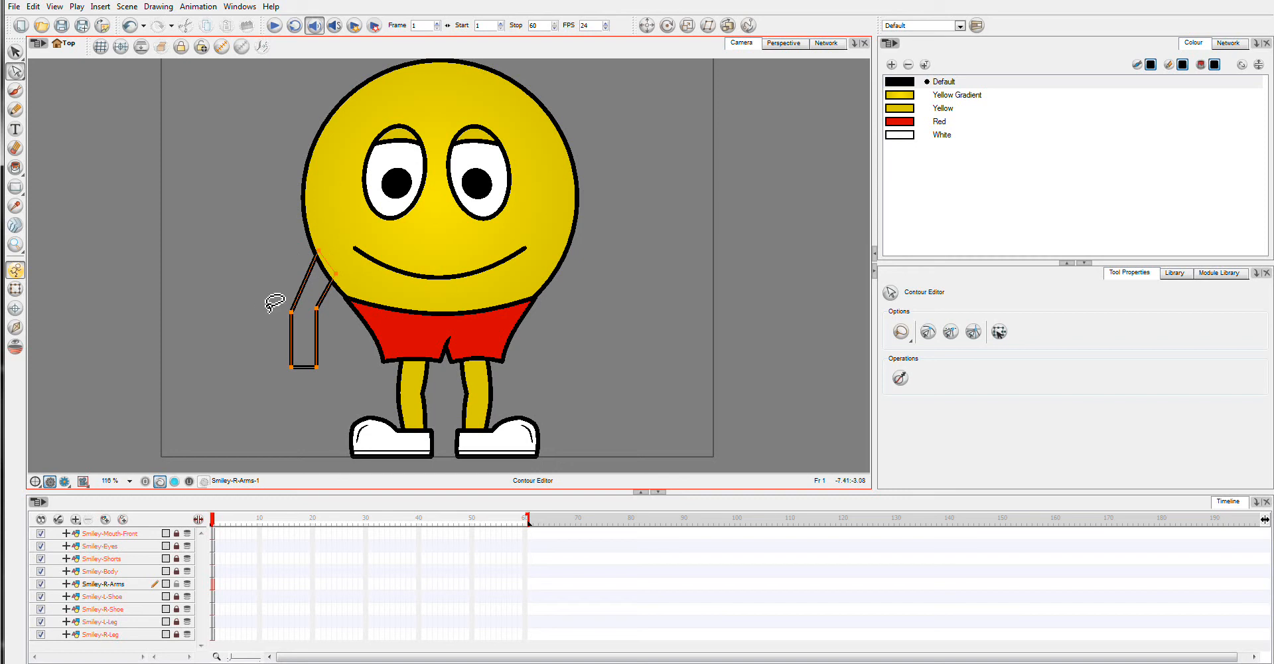
Step: Bend the arm by shifting both elbow points outward and angling the wrist corners in toward the body
mouse_move(267, 301)
left_mouse_down()
mouse_move(334, 309)
mouse_move(277, 298)
mouse_move(313, 321)
left_mouse_up()
mouse_move(342, 362)
left_mouse_down()
mouse_move(270, 373)
mouse_move(338, 380)
mouse_move(328, 371)
left_mouse_up()
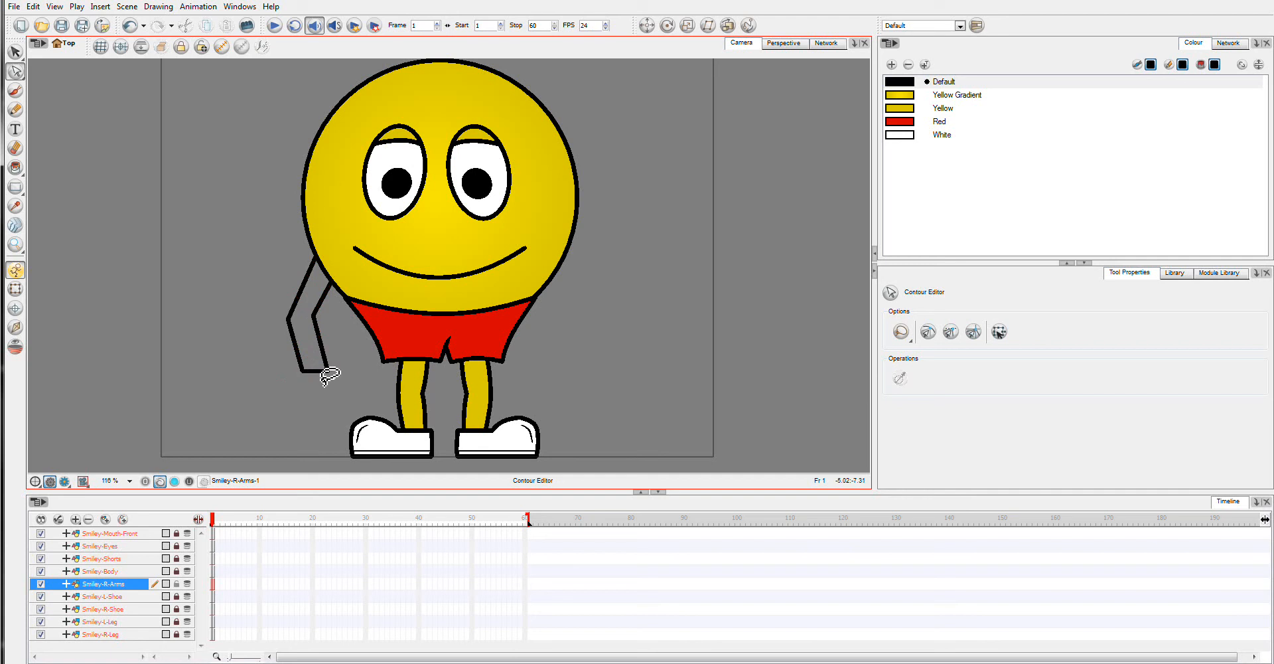
left_click(328, 372)
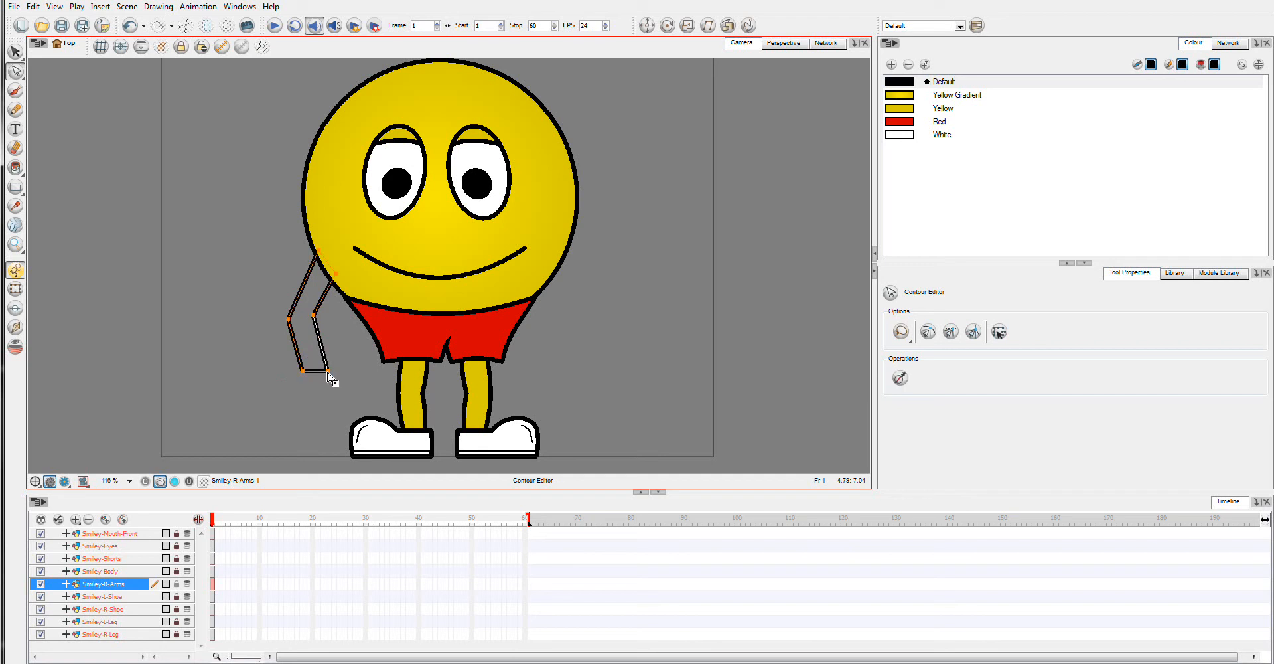
left_click_drag(328, 372, 328, 363)
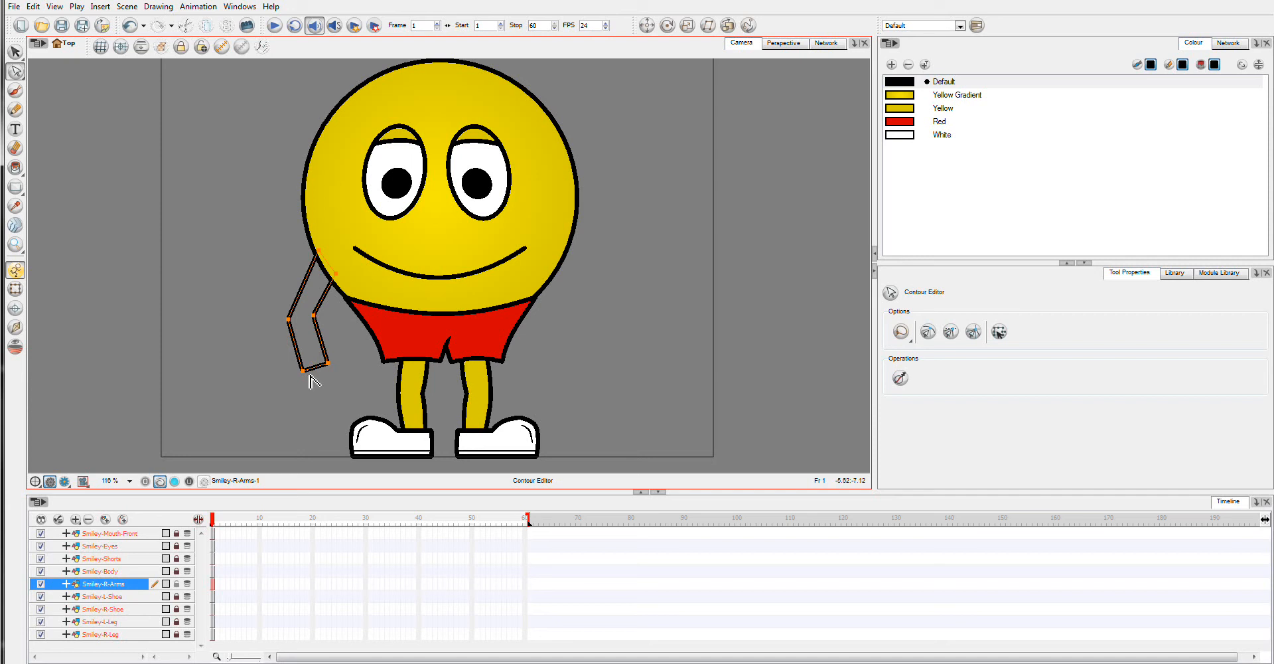
left_click_drag(317, 379, 327, 370)
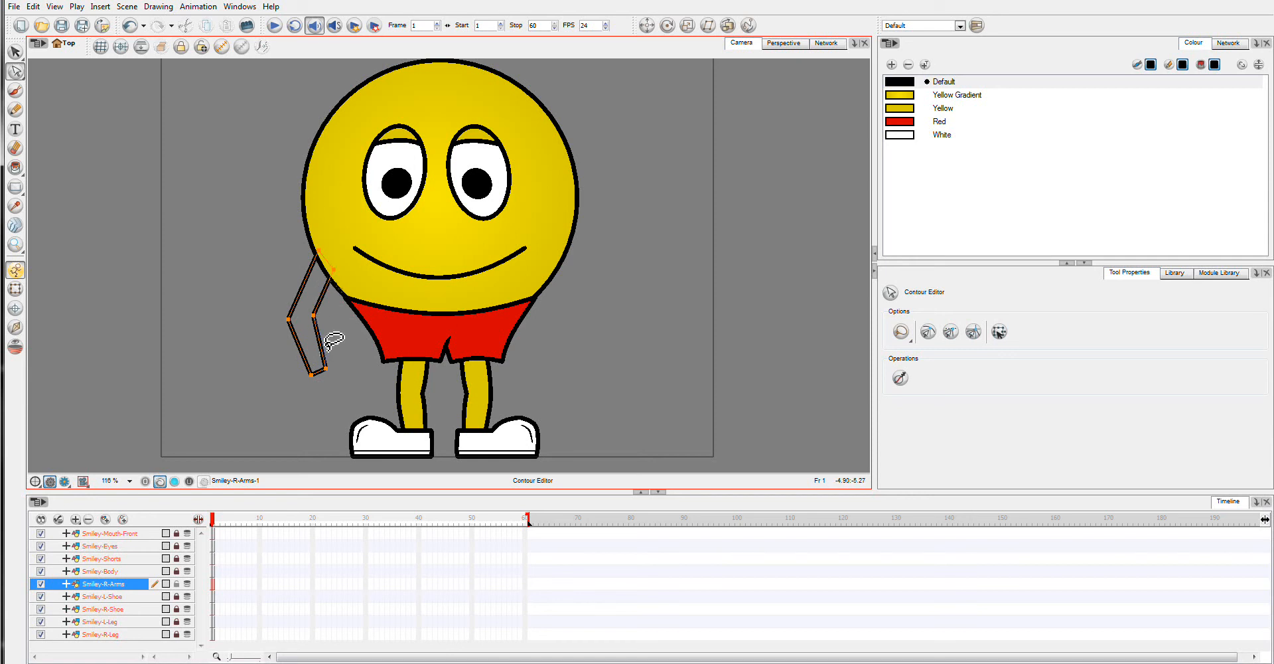
Step: Bow the arm's straight forearm and upper-arm segments into gentle curves on both sides
left_click_drag(326, 344, 296, 356)
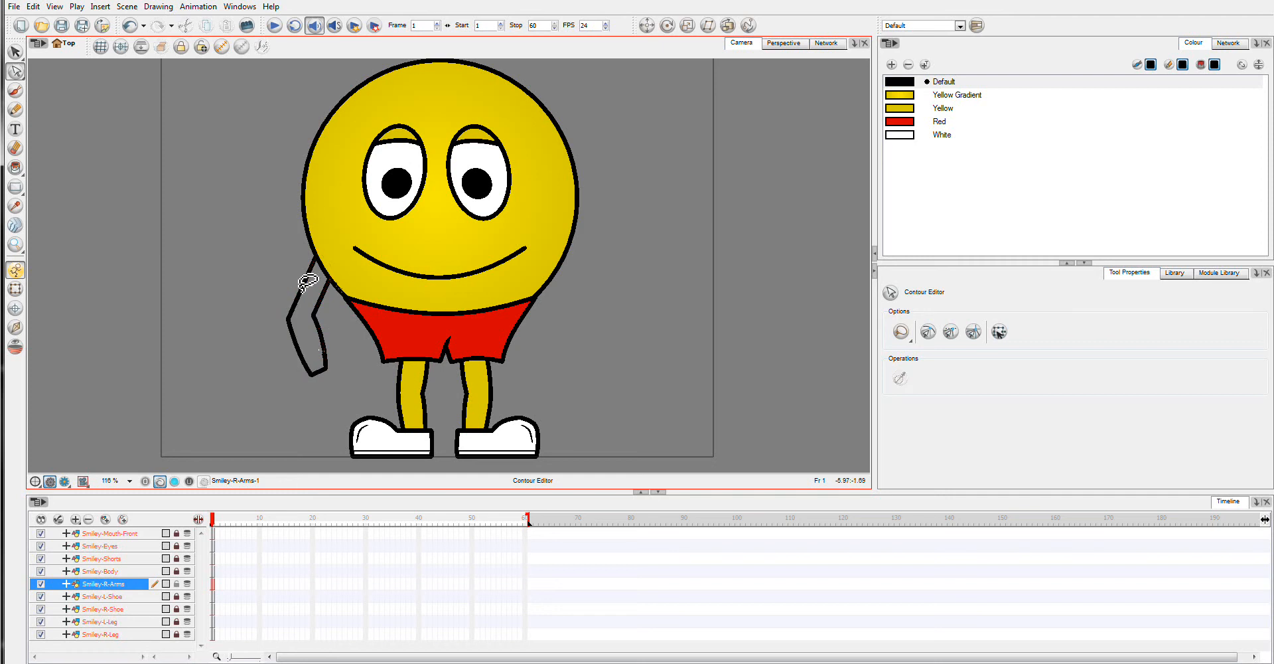
left_click_drag(304, 284, 292, 280)
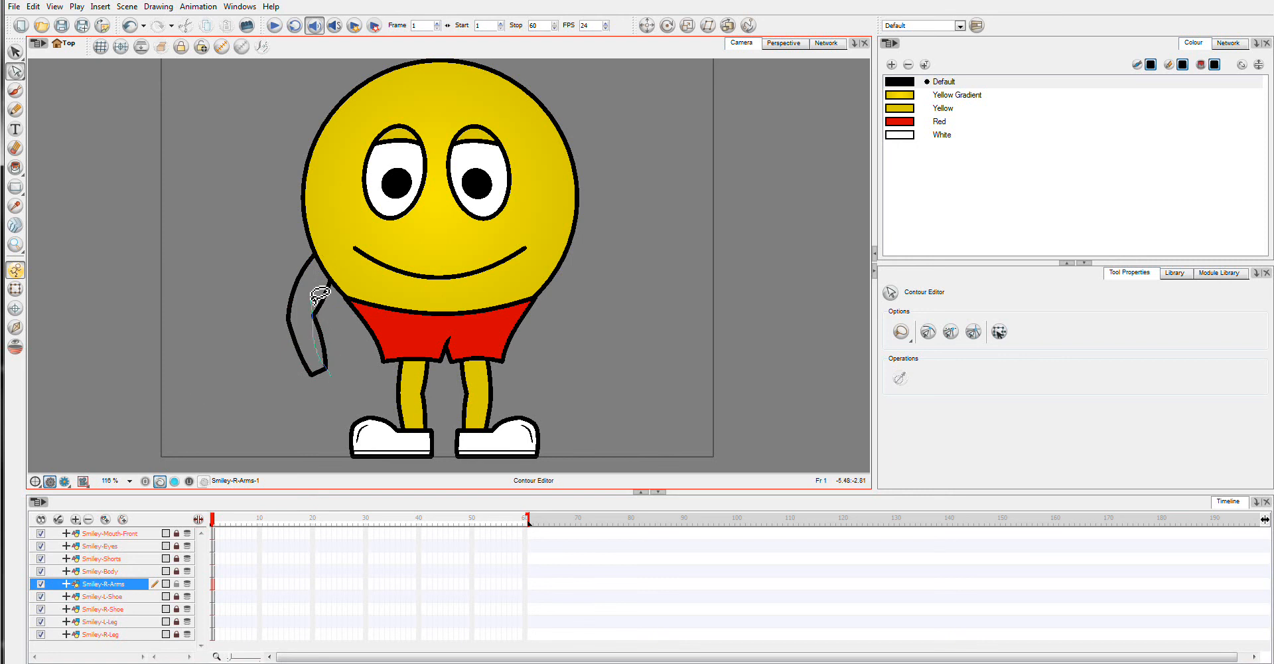
mouse_move(314, 303)
left_mouse_down()
mouse_move(340, 290)
mouse_move(329, 376)
mouse_move(311, 322)
mouse_move(347, 263)
mouse_move(327, 277)
mouse_move(349, 280)
mouse_move(353, 296)
mouse_move(341, 370)
left_mouse_up()
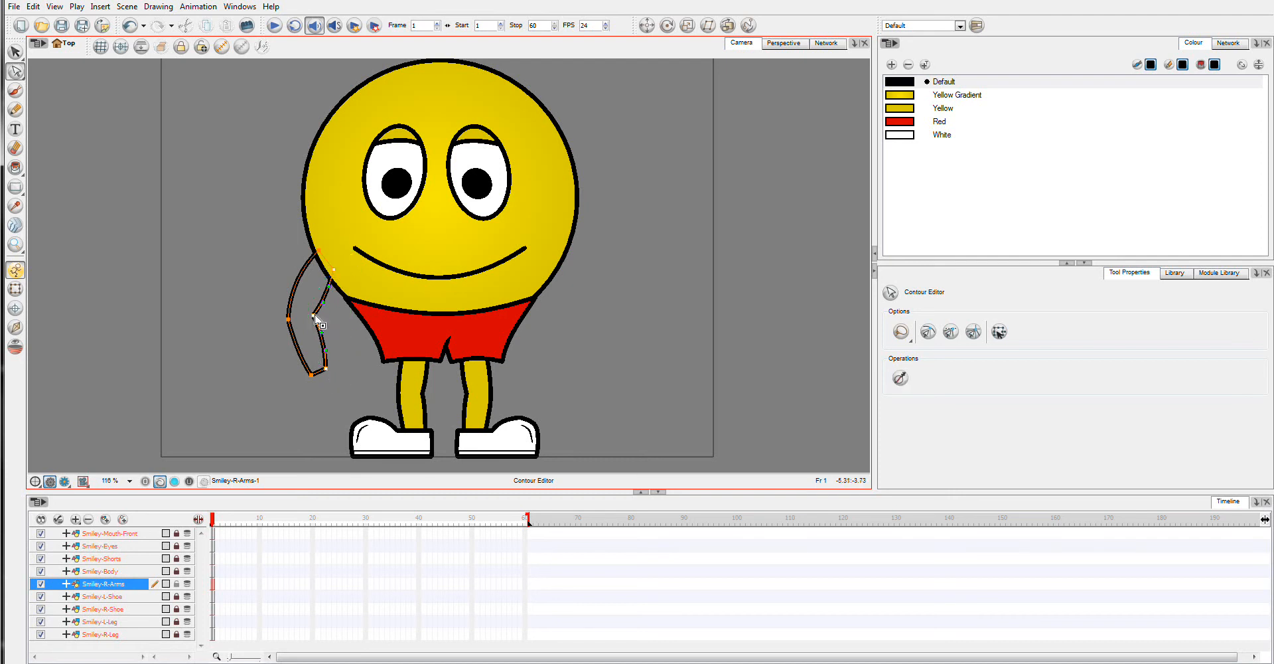
Step: Nudge the points of the arm's inner contour slightly left to slim the arm, and deselect them
key("Left")
key("Left")
key("Left")
key("Left")
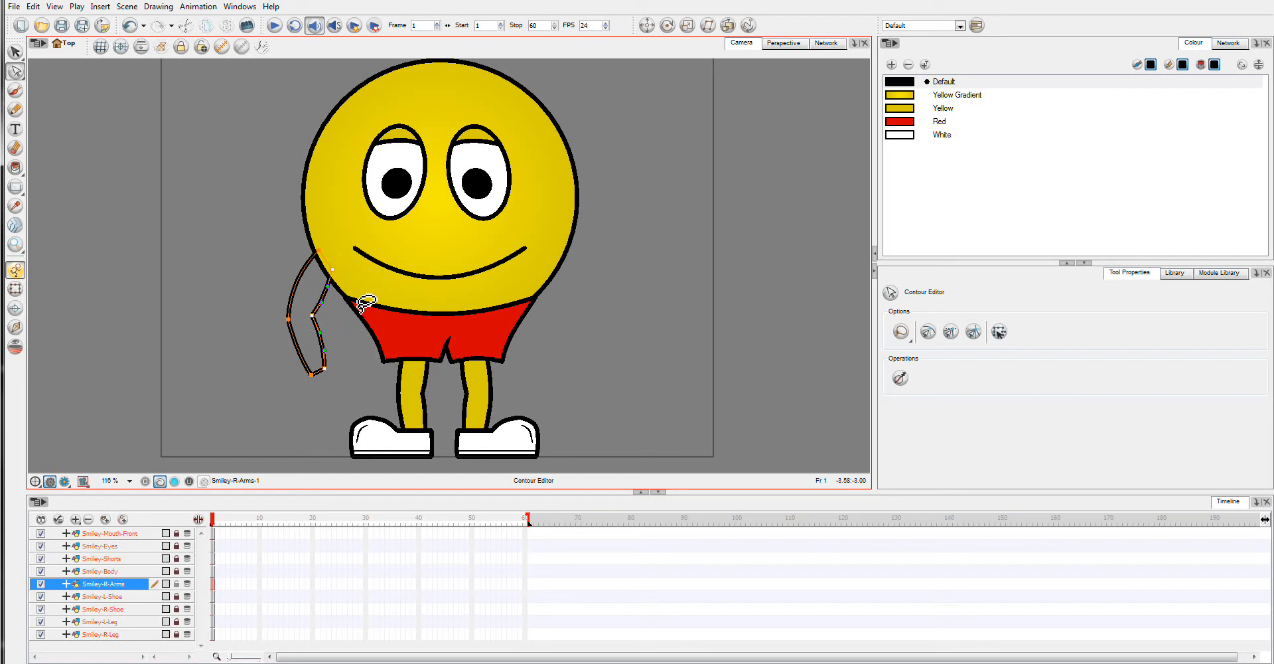
key("Left")
key("Left")
left_click(250, 341)
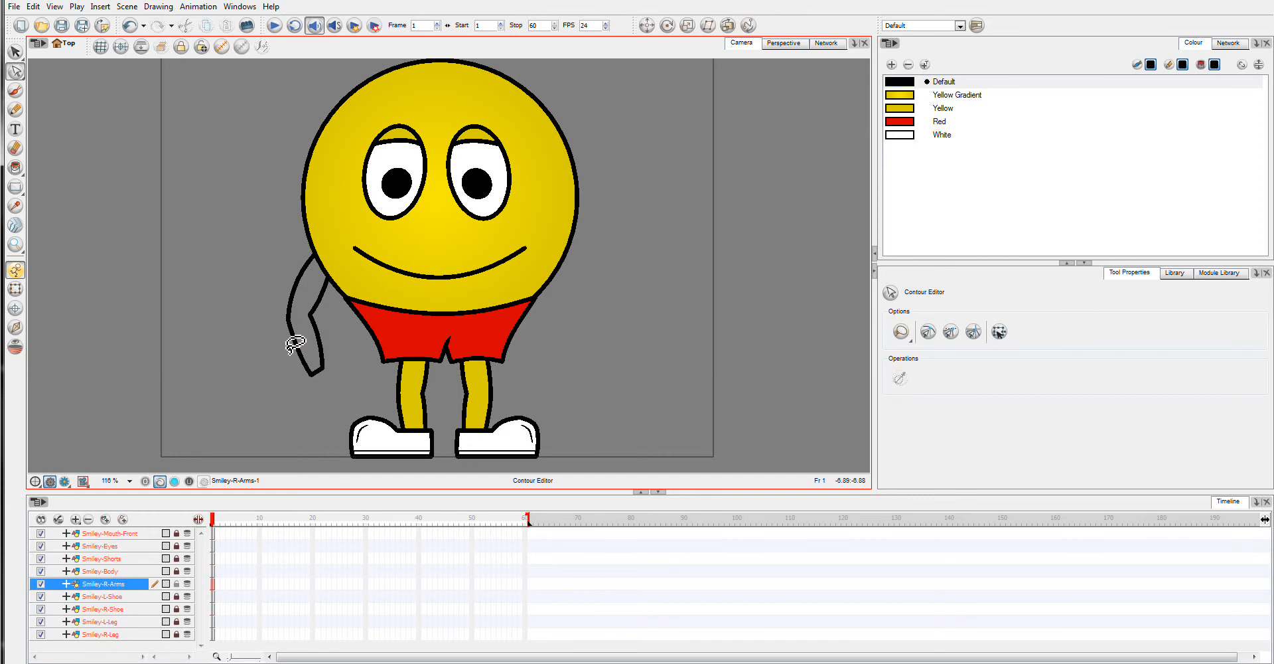
Step: Select the points along the arm's outer contour and nudge them slightly right to narrow the arm further
mouse_move(294, 249)
left_mouse_down()
mouse_move(315, 264)
mouse_move(329, 249)
mouse_move(305, 269)
left_mouse_up()
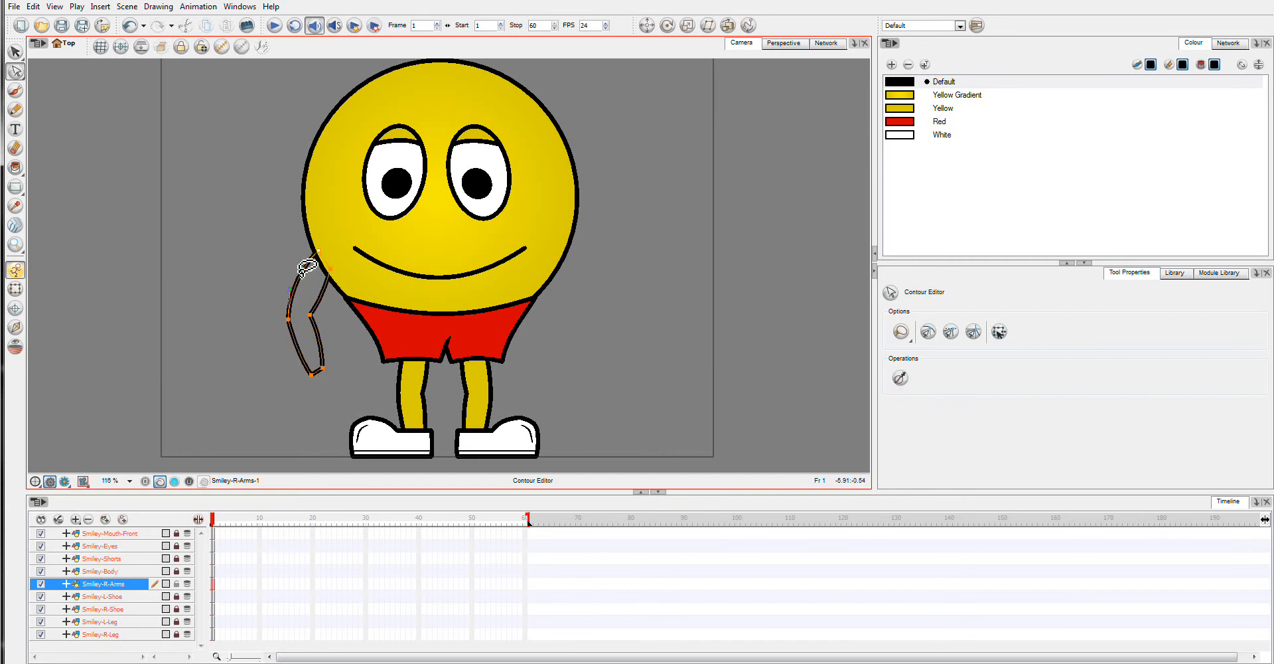
mouse_move(277, 322)
left_mouse_down()
mouse_move(298, 328)
mouse_move(273, 321)
left_mouse_up()
mouse_move(294, 379)
left_mouse_down()
mouse_move(312, 400)
mouse_move(316, 375)
mouse_move(306, 391)
mouse_move(322, 387)
mouse_move(294, 324)
mouse_move(333, 270)
mouse_move(330, 244)
mouse_move(307, 232)
mouse_move(249, 338)
mouse_move(271, 390)
mouse_move(327, 385)
left_mouse_up()
key("Right")
key("Right")
key("Right")
key("Right")
key("Right")
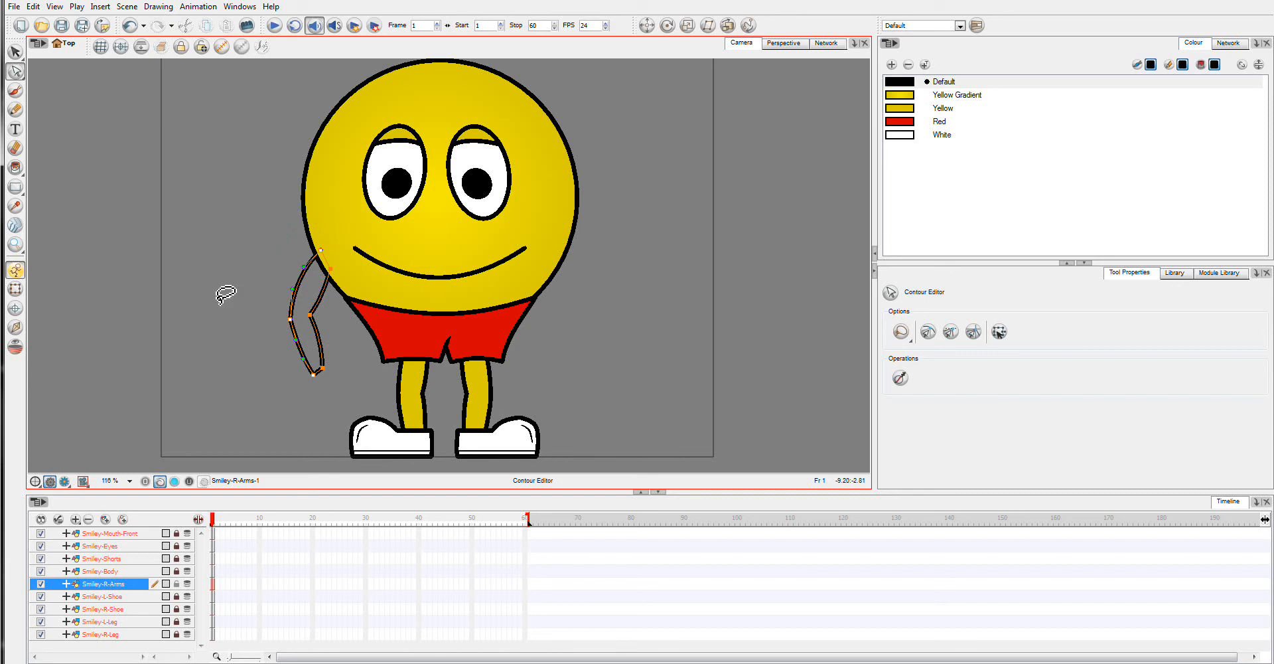
left_click(216, 272)
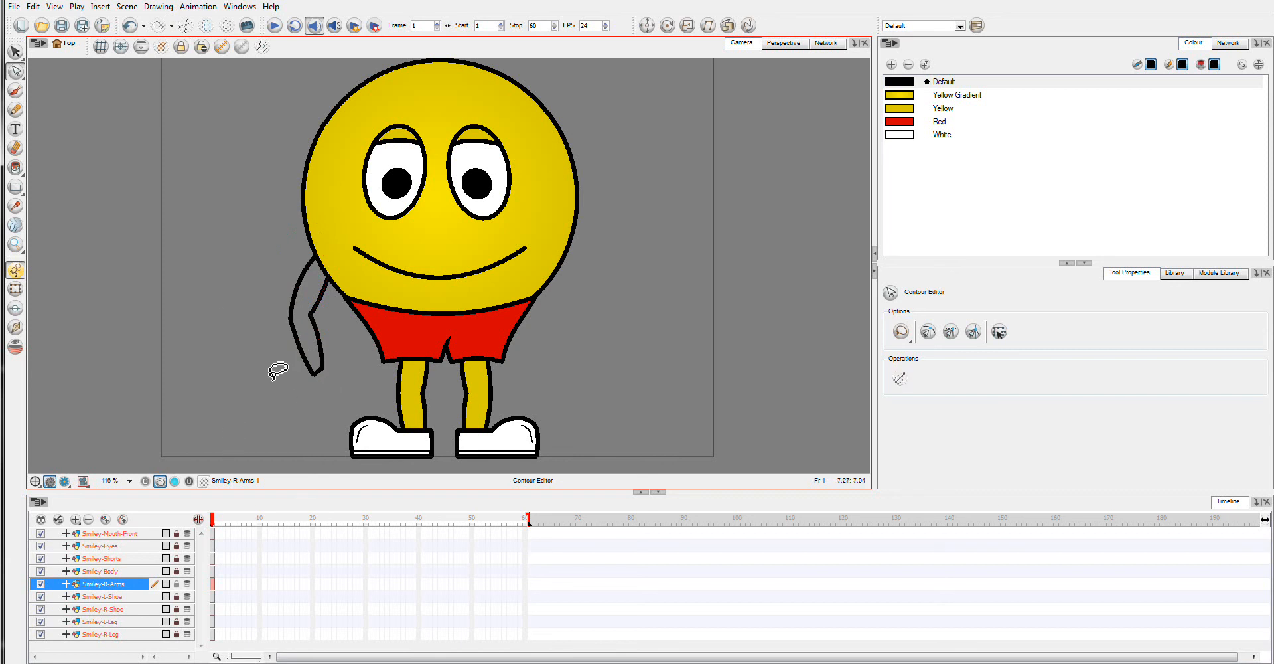
Step: Lengthen the arm by moving the elbow and wrist points slightly down, and shift the inner wrist corner right to widen the wrist
mouse_move(285, 397)
left_mouse_down()
mouse_move(267, 325)
mouse_move(311, 308)
mouse_move(340, 353)
mouse_move(326, 383)
left_mouse_up()
left_click(328, 390)
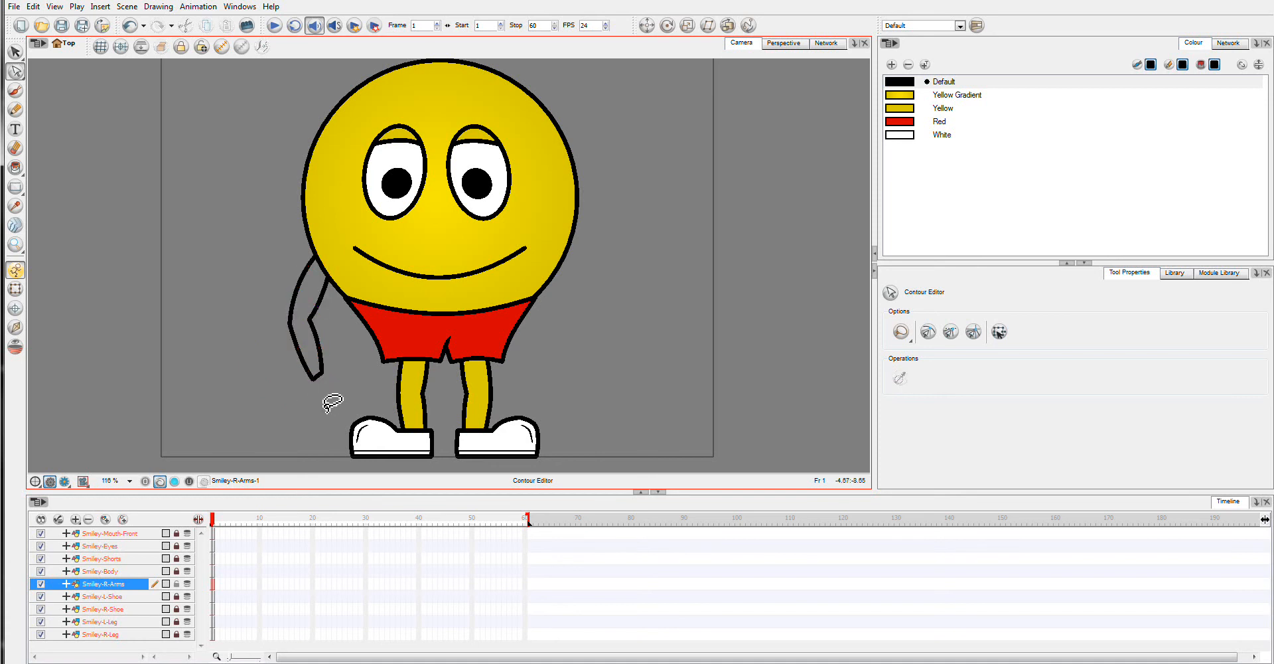
left_click(322, 378)
left_click(323, 374)
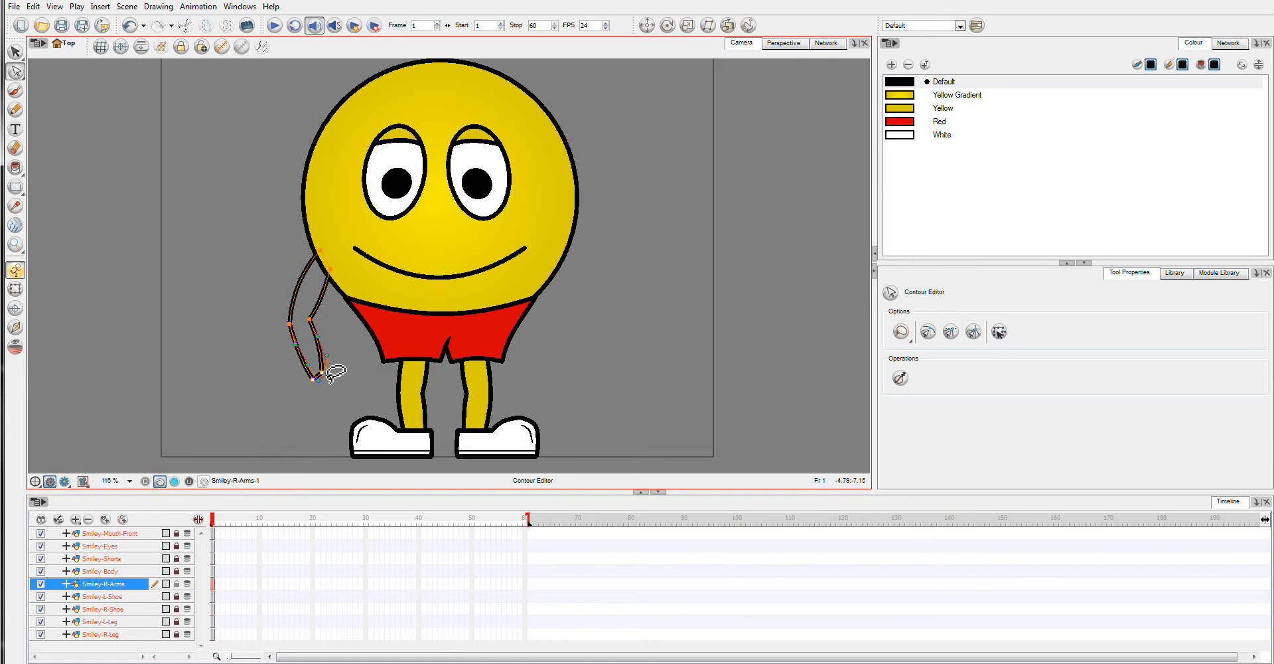
left_click(341, 442)
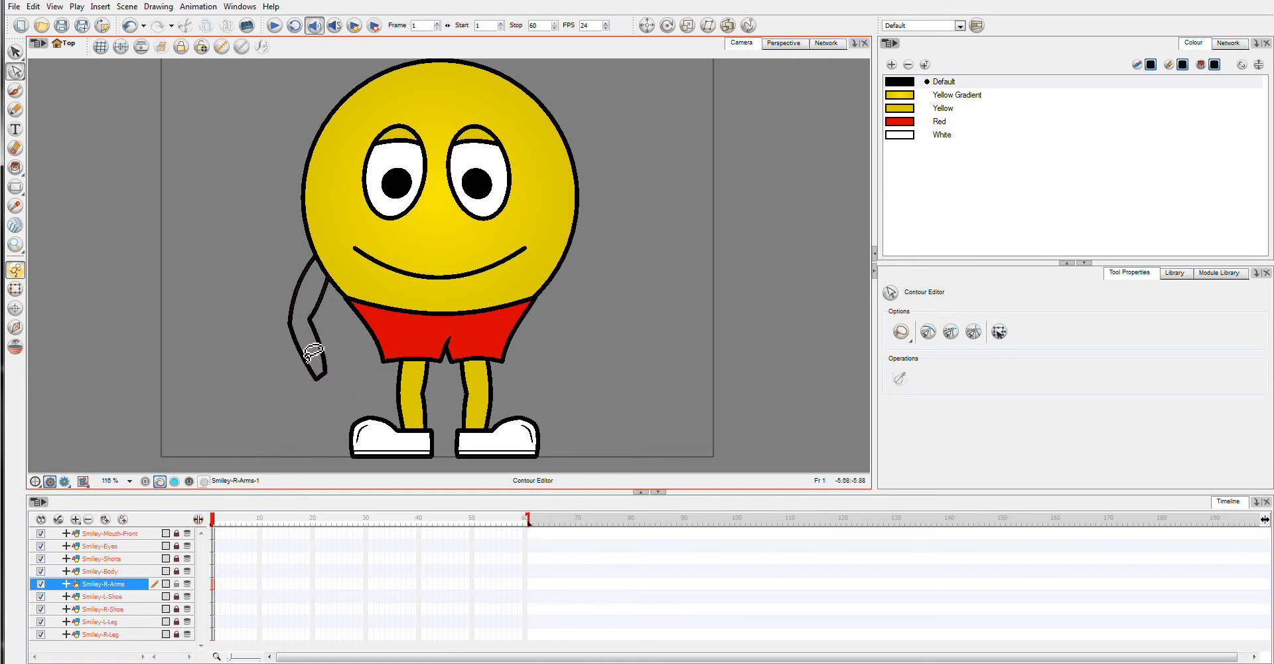
Step: Fill the arm outline with the Yellow colour using the Paint tool
left_click(913, 111)
left_click(15, 168)
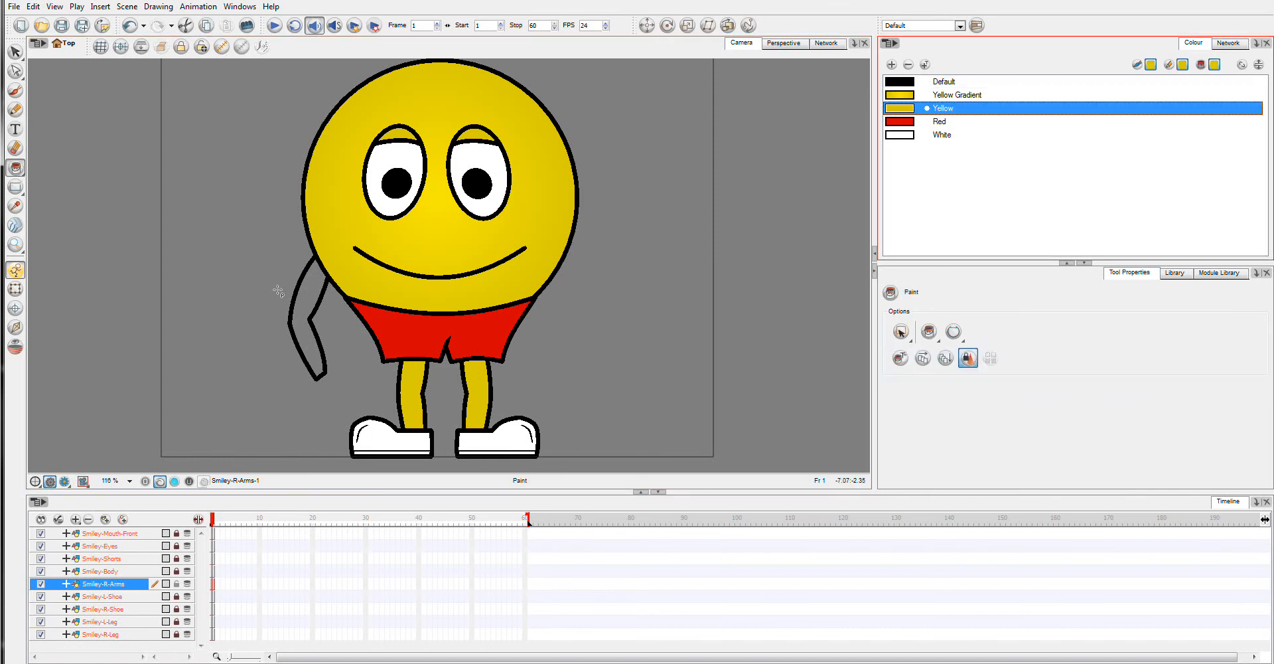
left_click(316, 282)
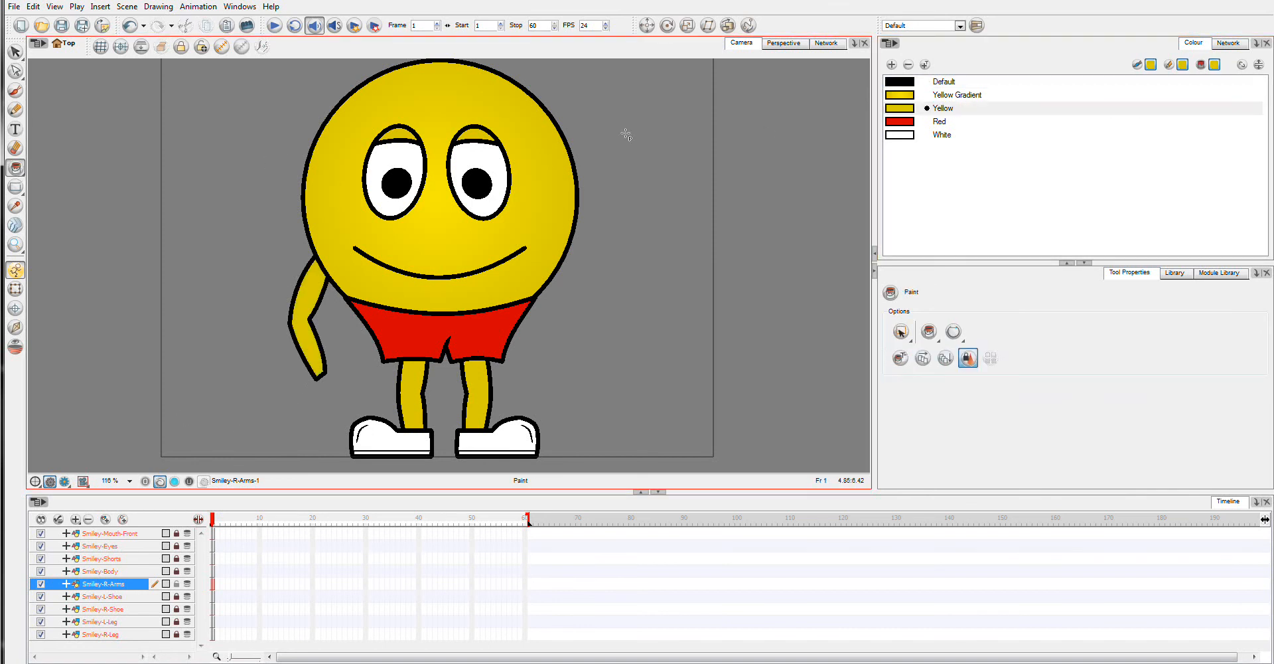
Step: Add a drawing layer named Smiley-R-Hand above Smiley-R-Arms, lock the arm layer, and make the hand layer active
left_click(75, 520)
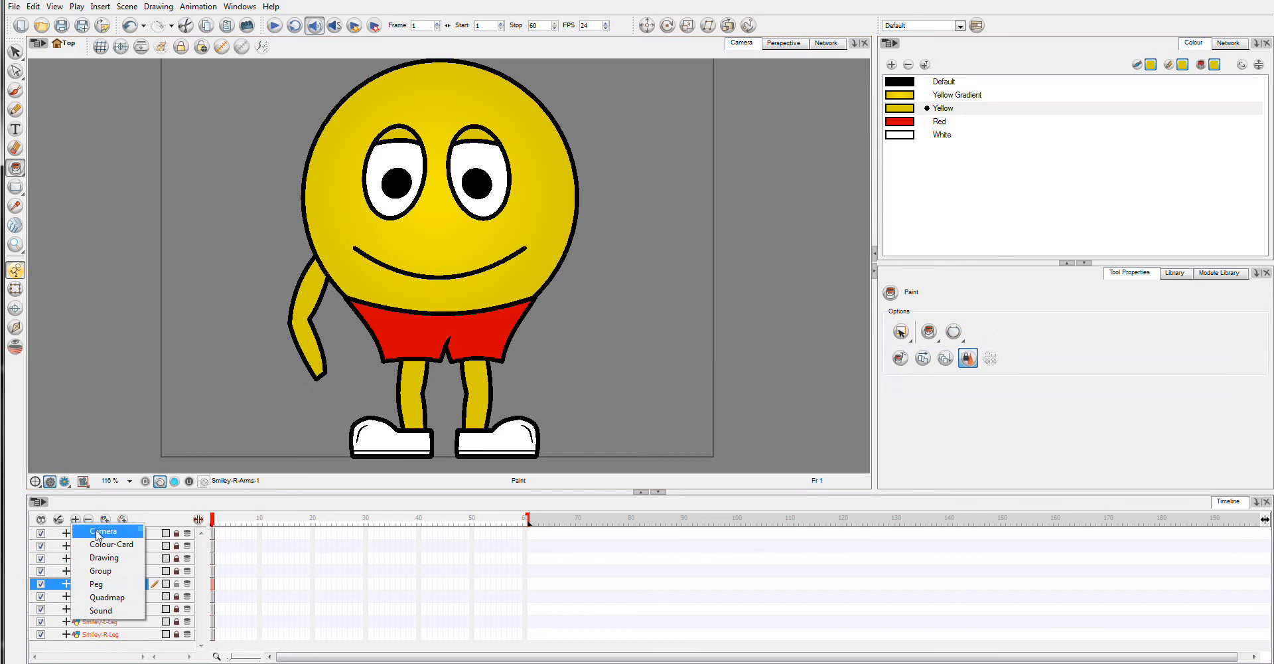
left_click(105, 559)
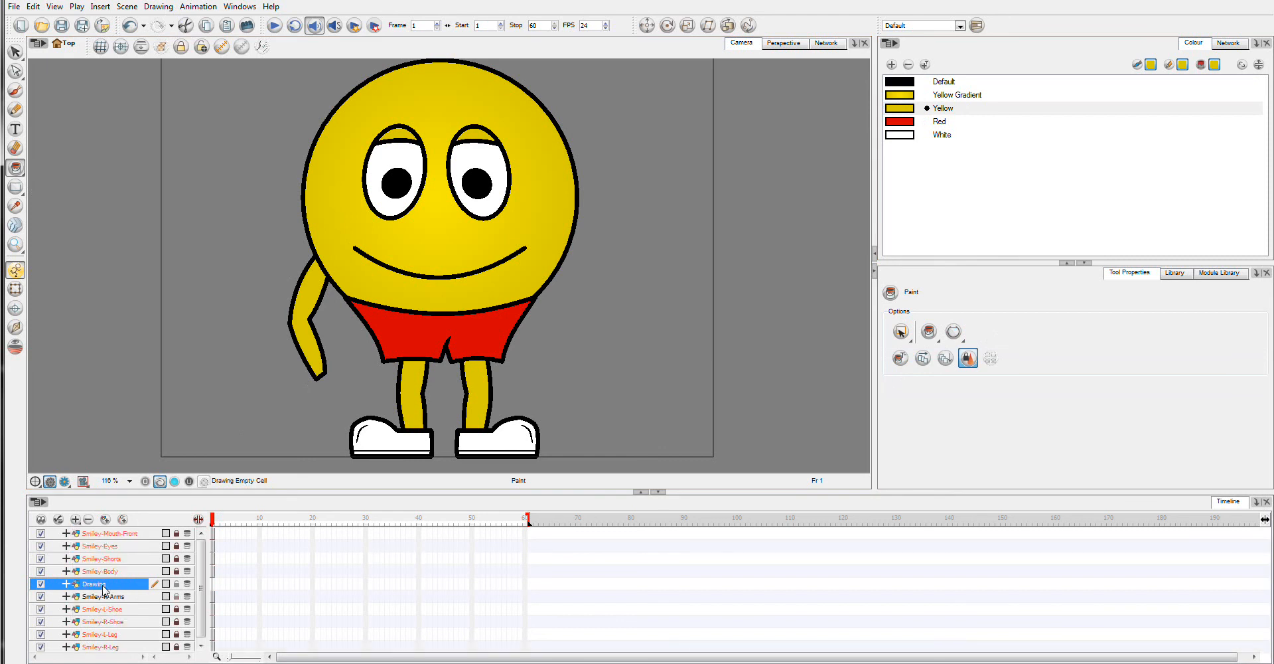
left_click(112, 585)
left_click_drag(110, 584, 64, 577)
key("Return")
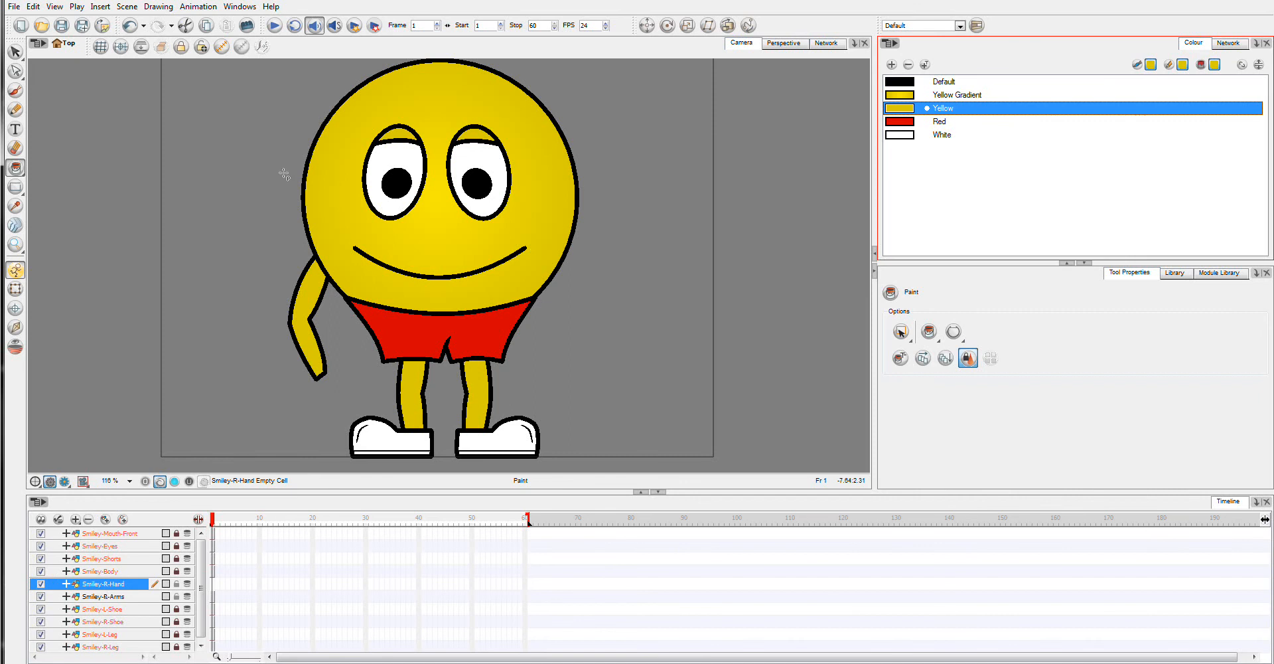
left_click(177, 596)
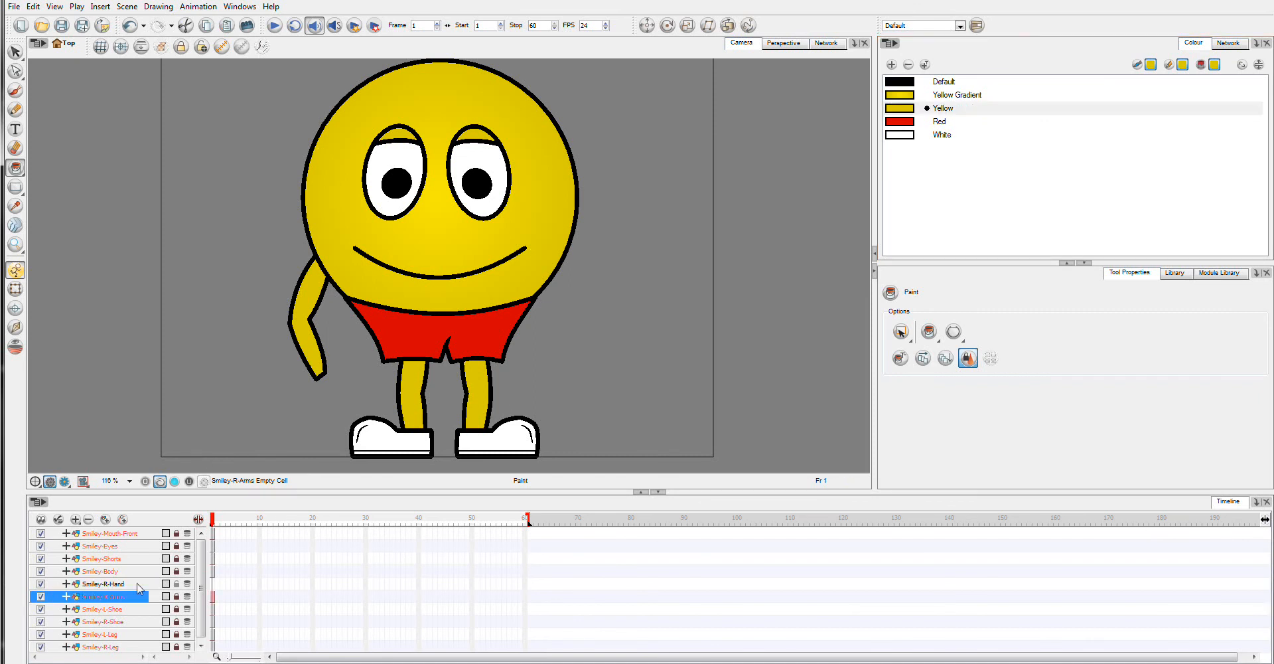
left_click(118, 581)
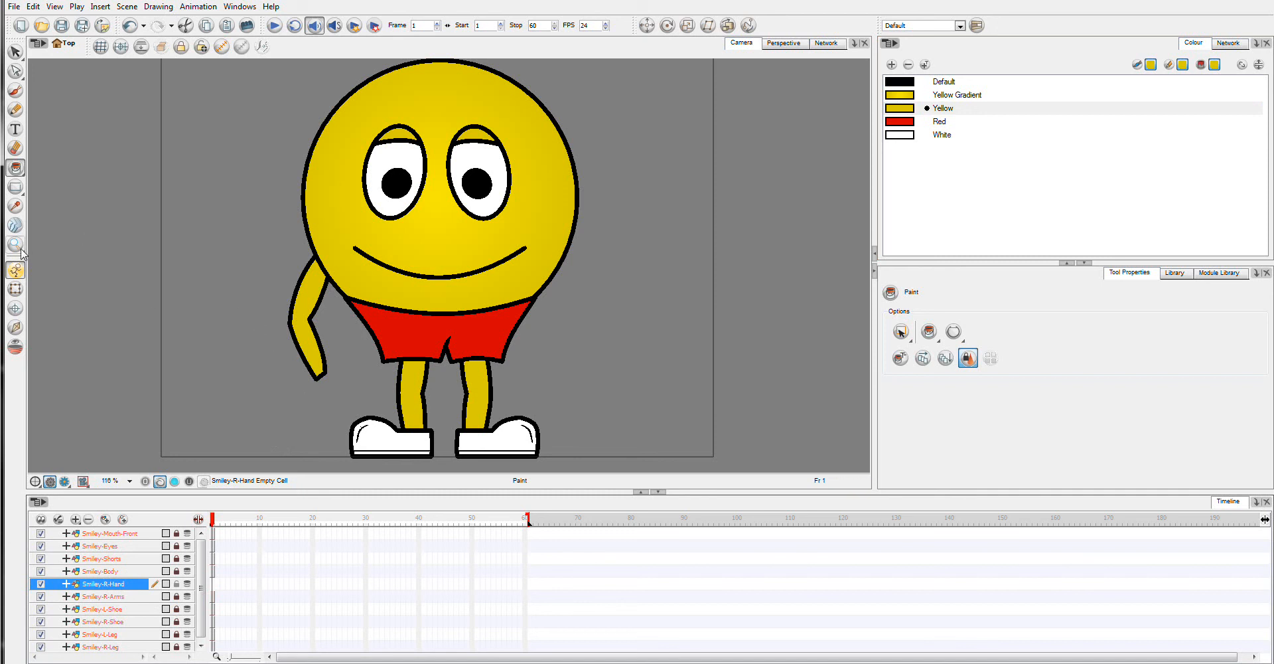
Step: Draw a small rectangle in the Default black over the end of the arm as the hand's base shape
left_click_drag(15, 187, 63, 205)
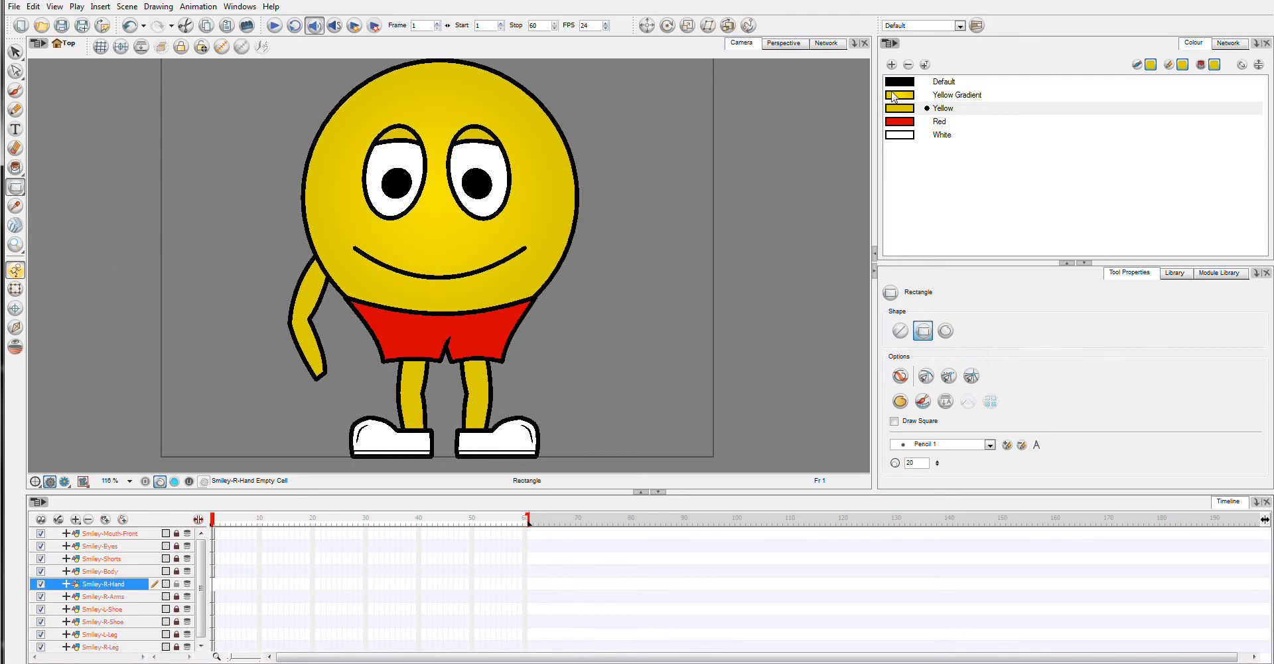
left_click(904, 85)
mouse_move(300, 363)
left_mouse_down()
mouse_move(348, 400)
mouse_move(339, 394)
left_mouse_up()
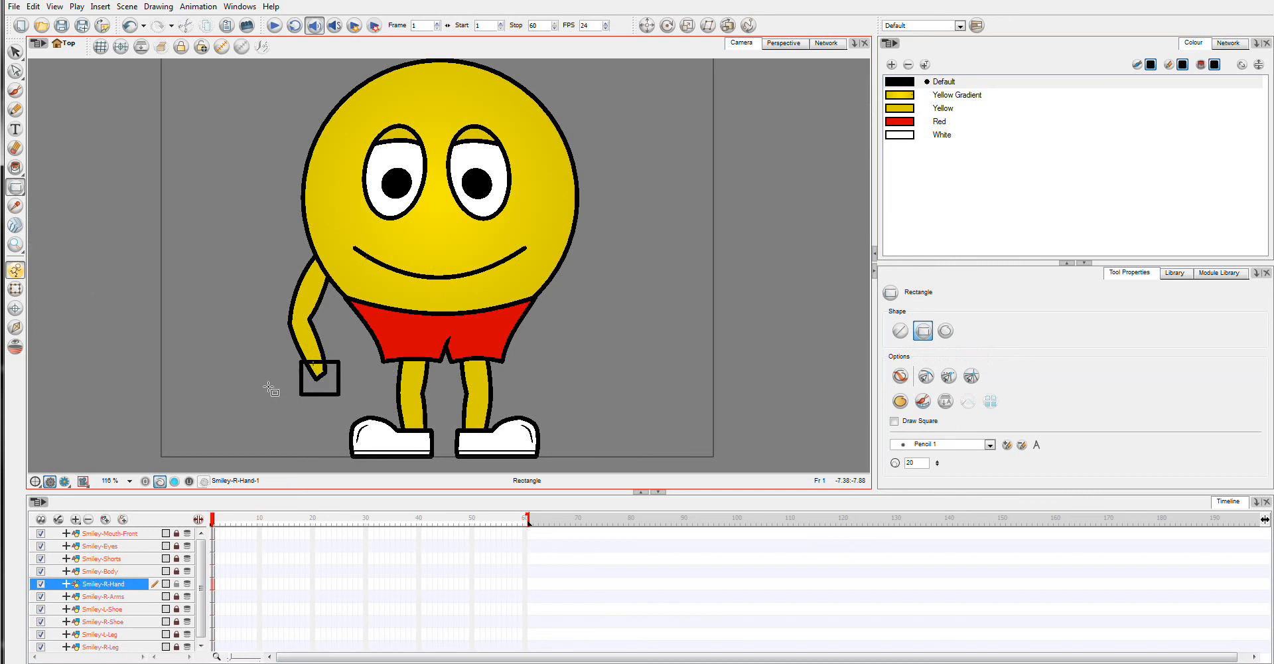
Step: Reposition the hand rectangle's two upper corners with the Contour Editor so its upper edge slants across the end of the wrist
left_click_drag(24, 244, 43, 245)
mouse_move(252, 322)
left_mouse_down()
mouse_move(370, 438)
mouse_move(373, 429)
left_mouse_up()
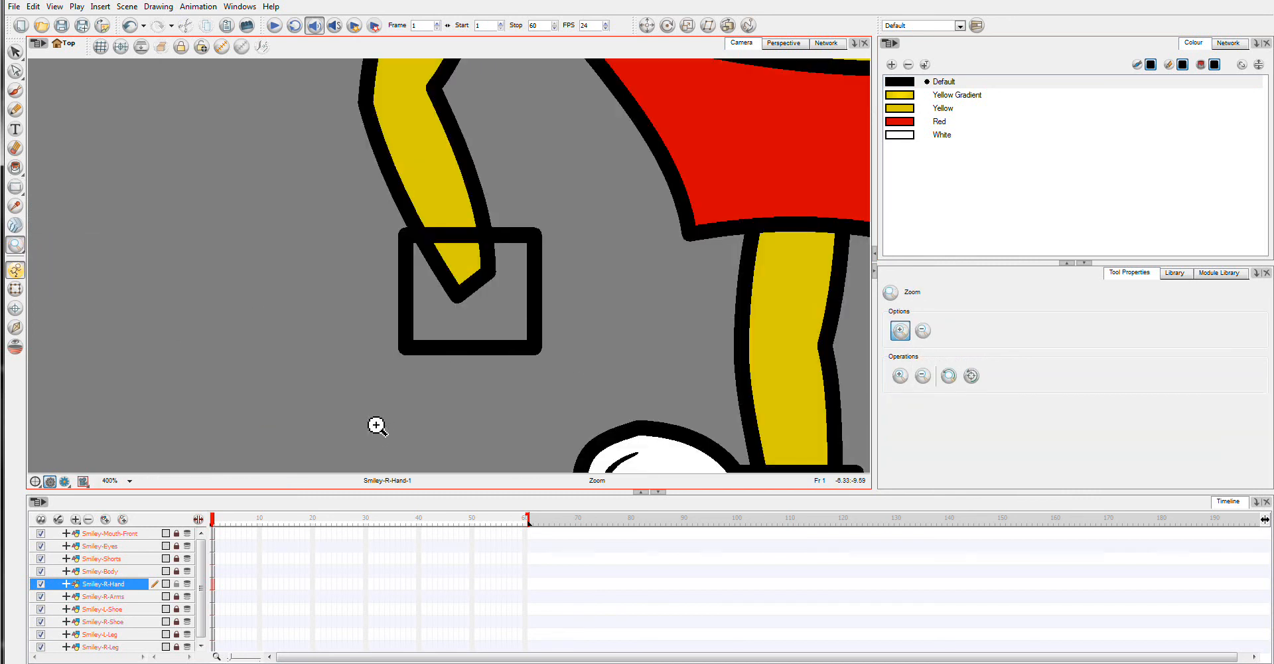
left_click(13, 70)
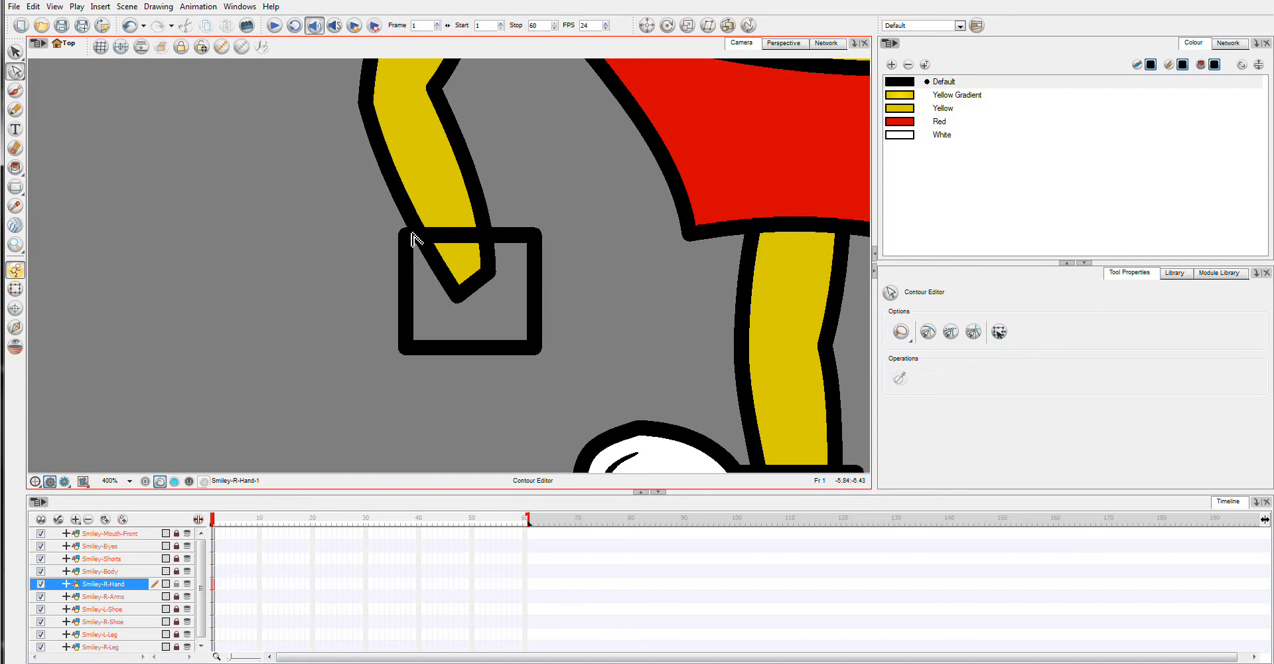
left_click(407, 240)
left_click_drag(406, 237, 419, 295)
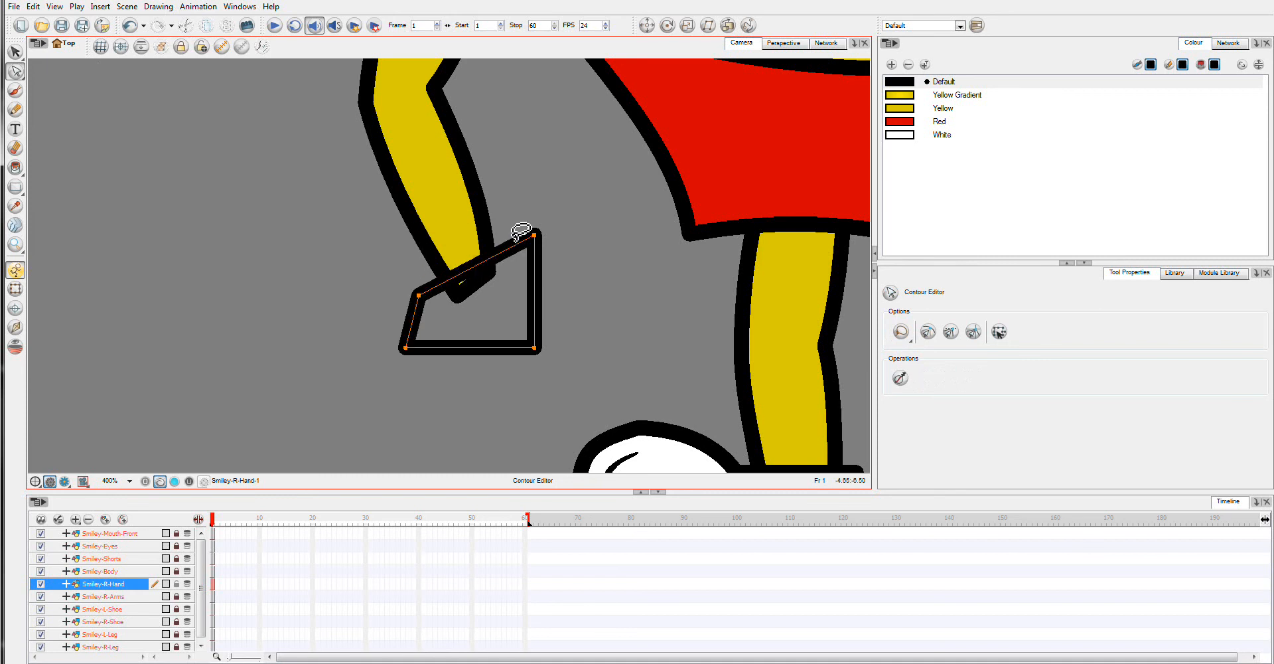
left_click_drag(534, 235, 502, 243)
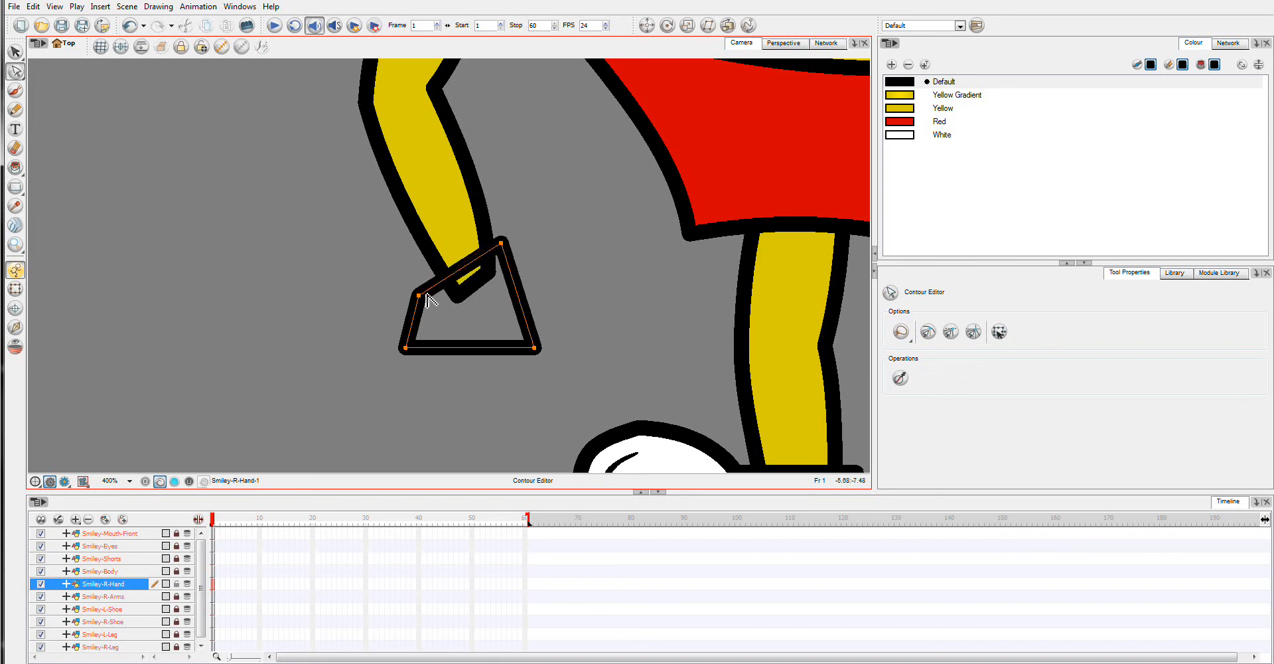
Step: Nudge the hand's outer wrist corner inward and move both lower corners so the palm follows the arm's angle and widens away from the wrist
left_click(421, 294)
left_click(423, 297)
left_click_drag(421, 296, 431, 294)
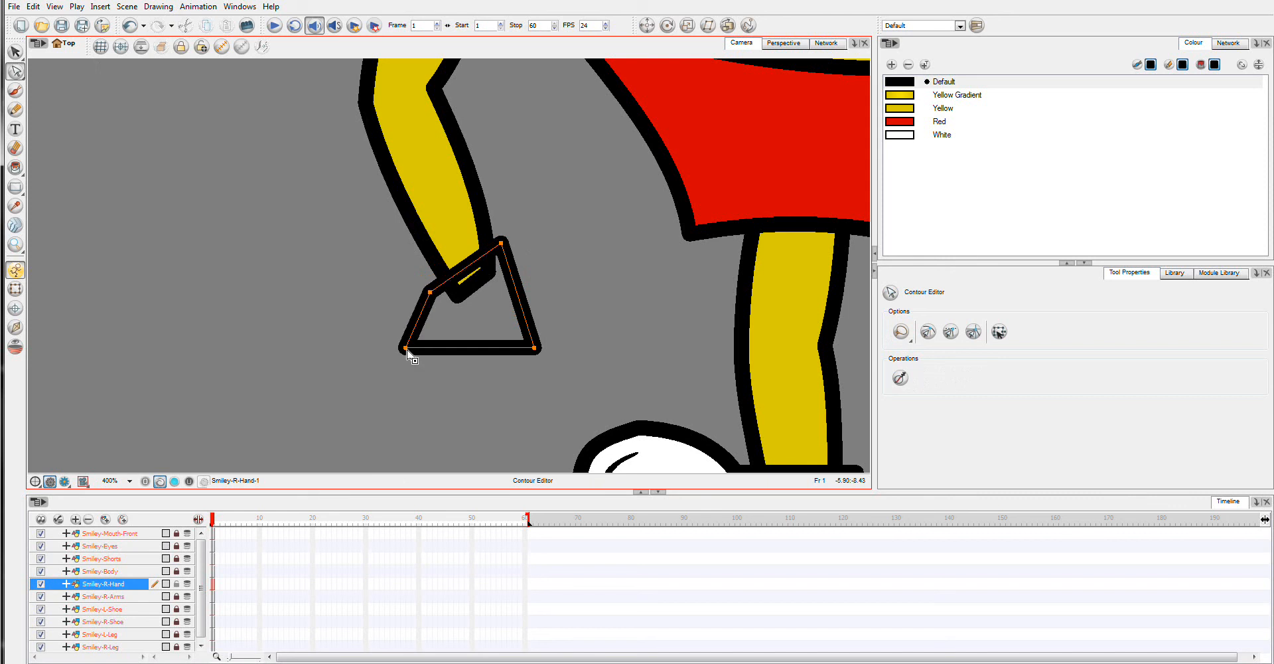
left_click_drag(406, 348, 451, 369)
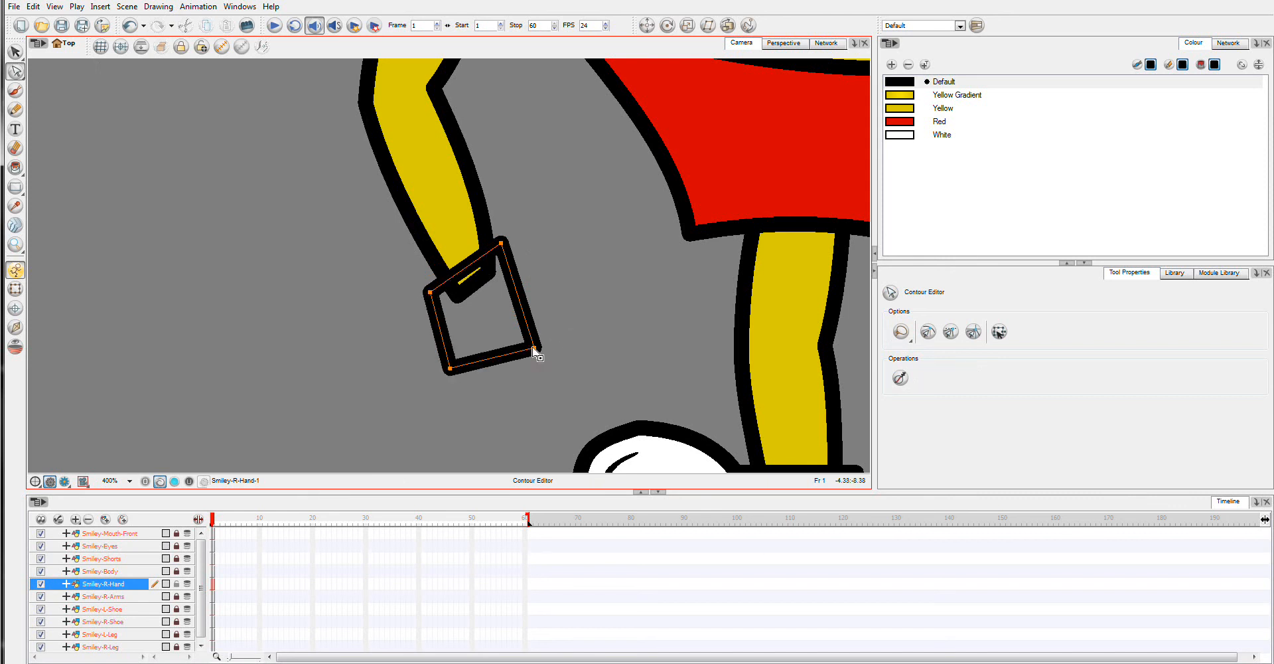
left_click_drag(535, 348, 569, 329)
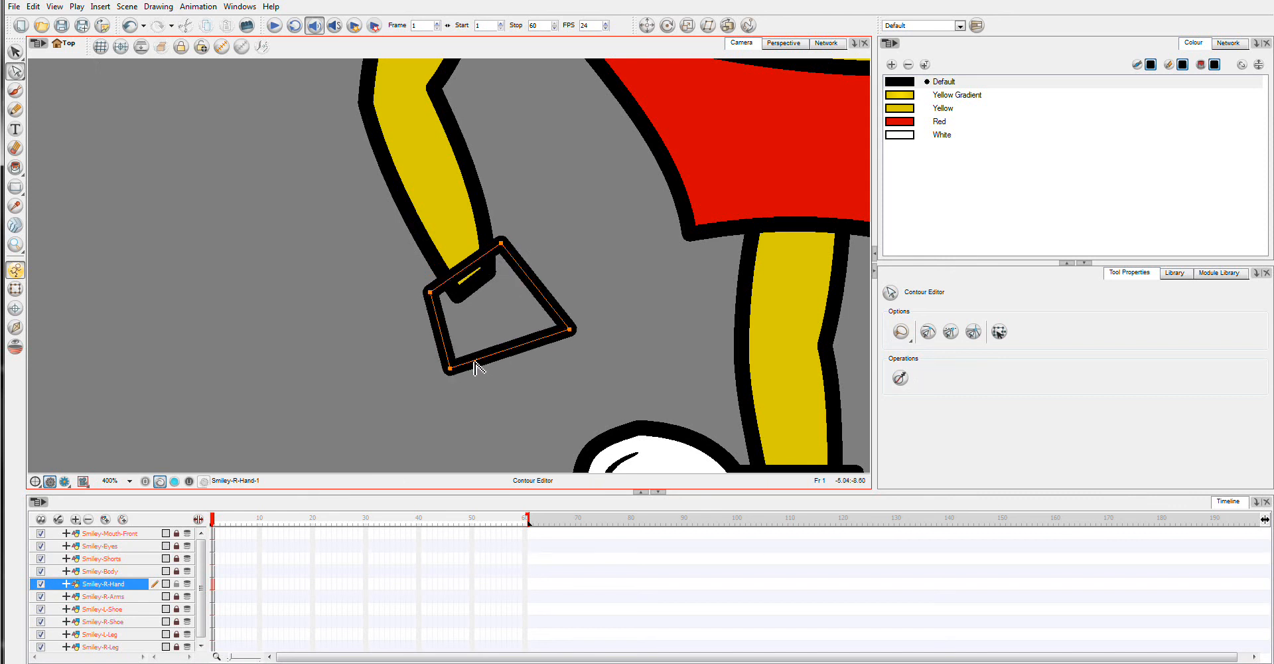
Step: Split the hand's lower edge, add points along it, and shape them into a first finger with a short notch beside it
left_click(492, 370)
left_click(486, 359)
key("Delete")
left_click(475, 367)
left_click_drag(450, 368, 488, 391)
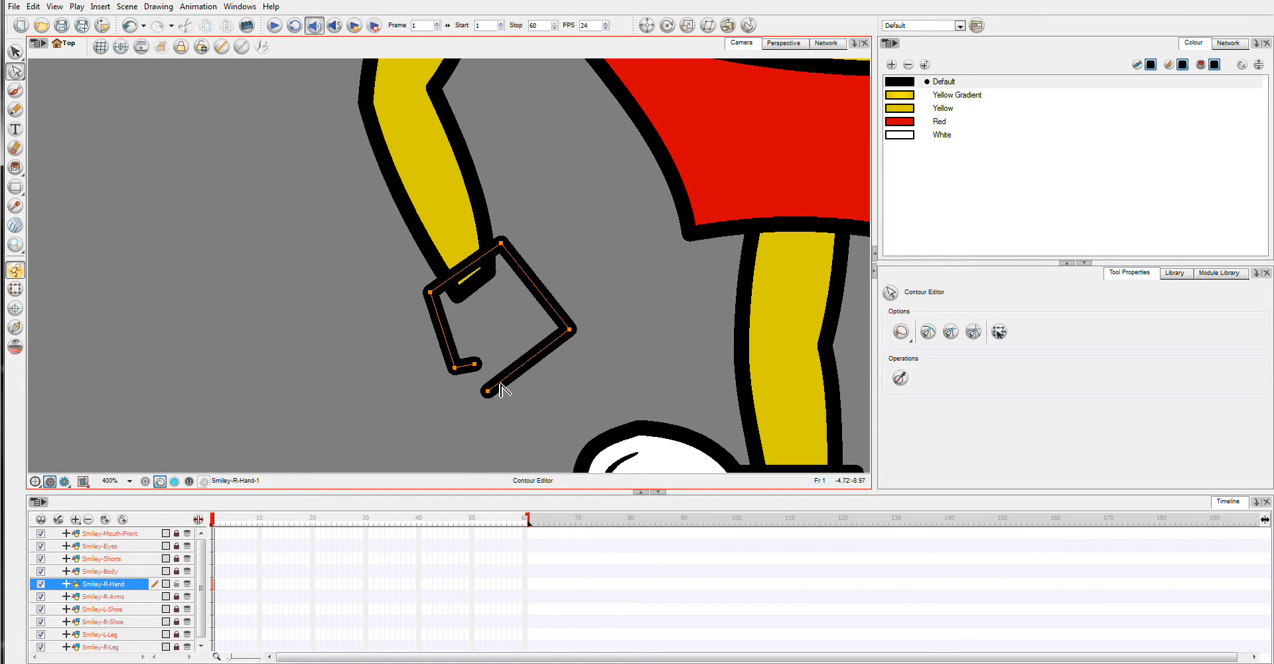
left_click(498, 384, "ctrl")
left_click(514, 371, "ctrl")
left_click_drag(472, 350, 472, 347)
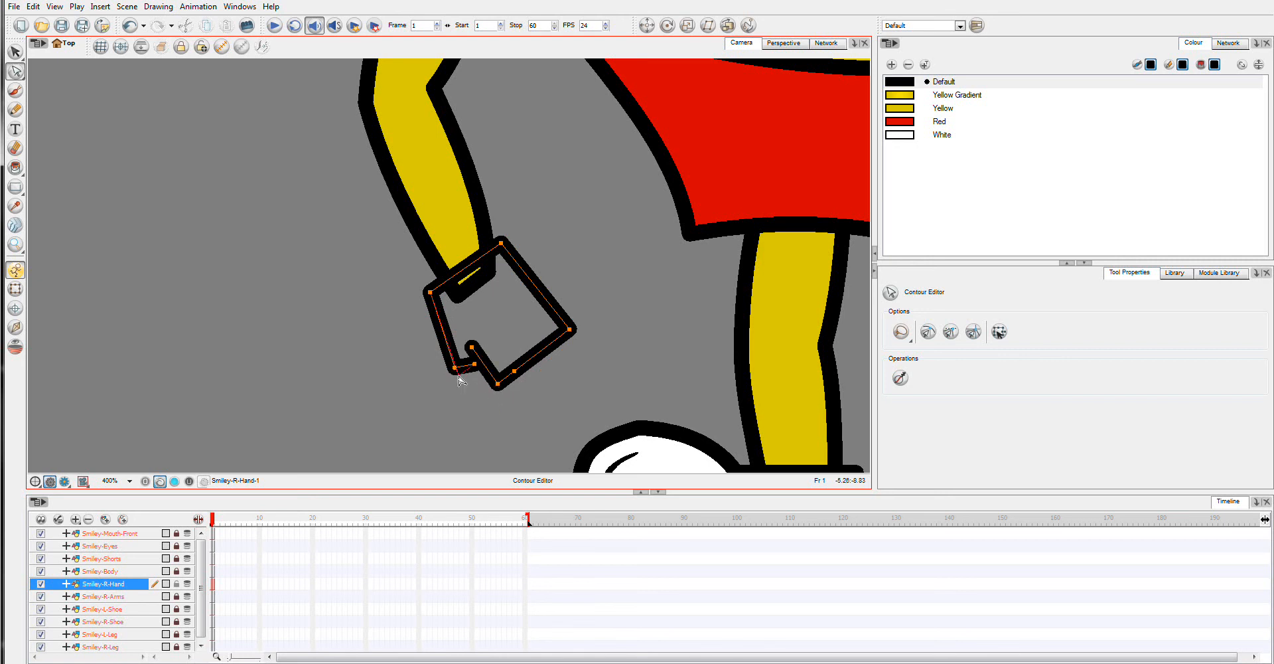
left_click_drag(456, 368, 486, 376)
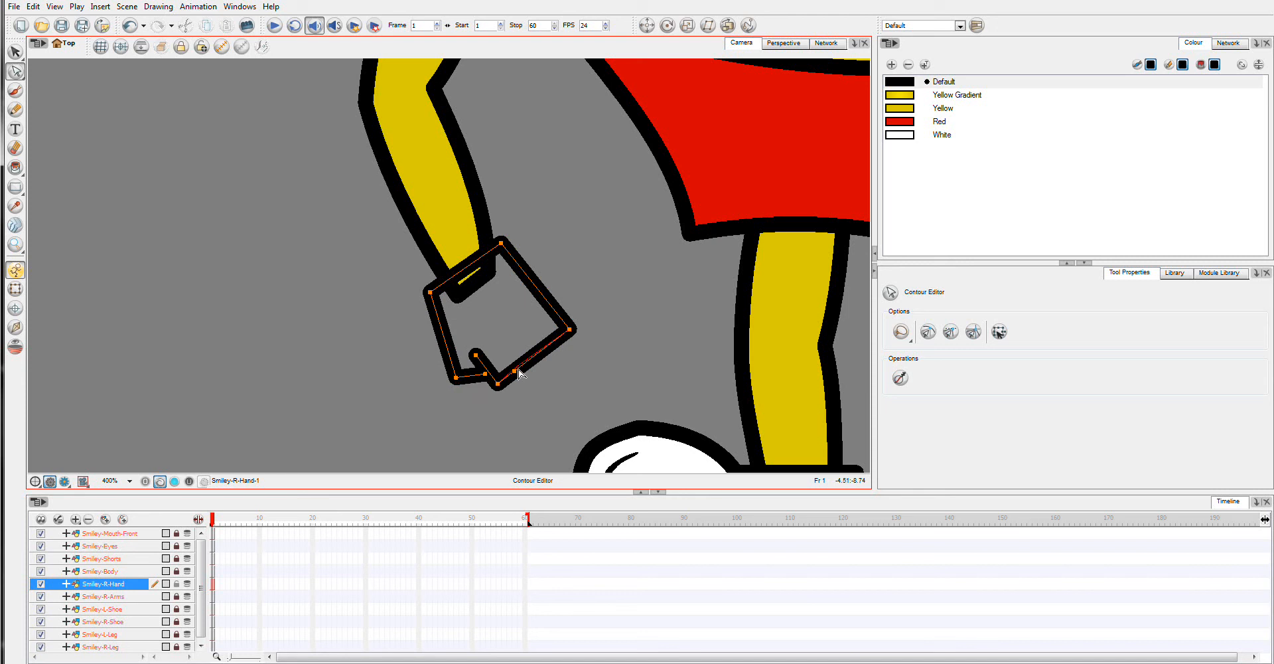
Step: Lower the fingertip points slightly and split the hand's lower edge between the second and third fingers
left_click_drag(519, 371, 533, 359)
mouse_move(418, 357)
left_mouse_down()
mouse_move(445, 417)
mouse_move(579, 352)
mouse_move(584, 318)
mouse_move(470, 337)
mouse_move(425, 357)
left_mouse_up()
left_click_drag(524, 365, 530, 371)
left_click(584, 320)
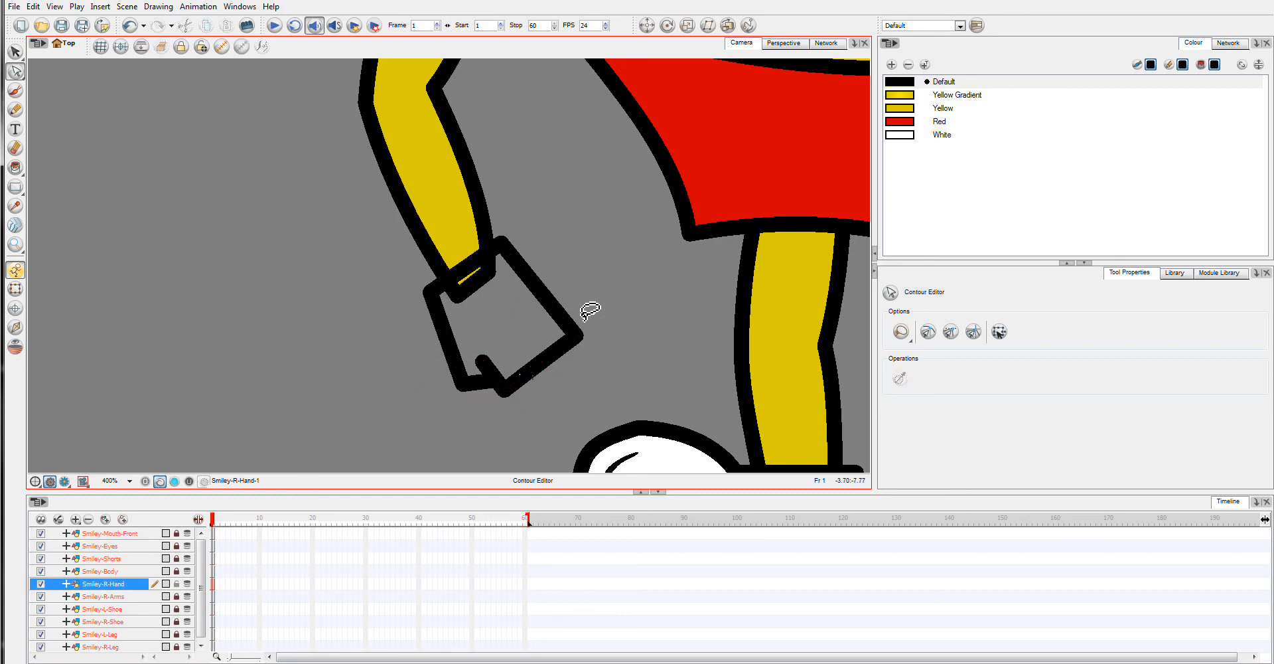
left_click(520, 379)
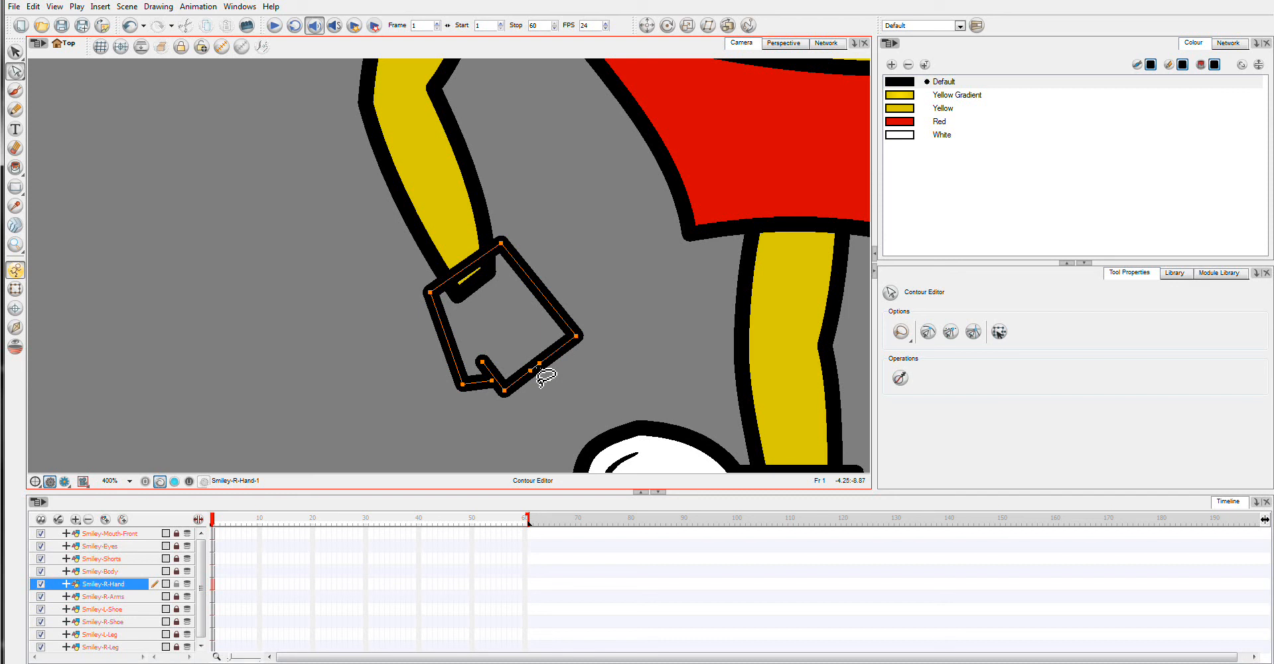
left_click(544, 372)
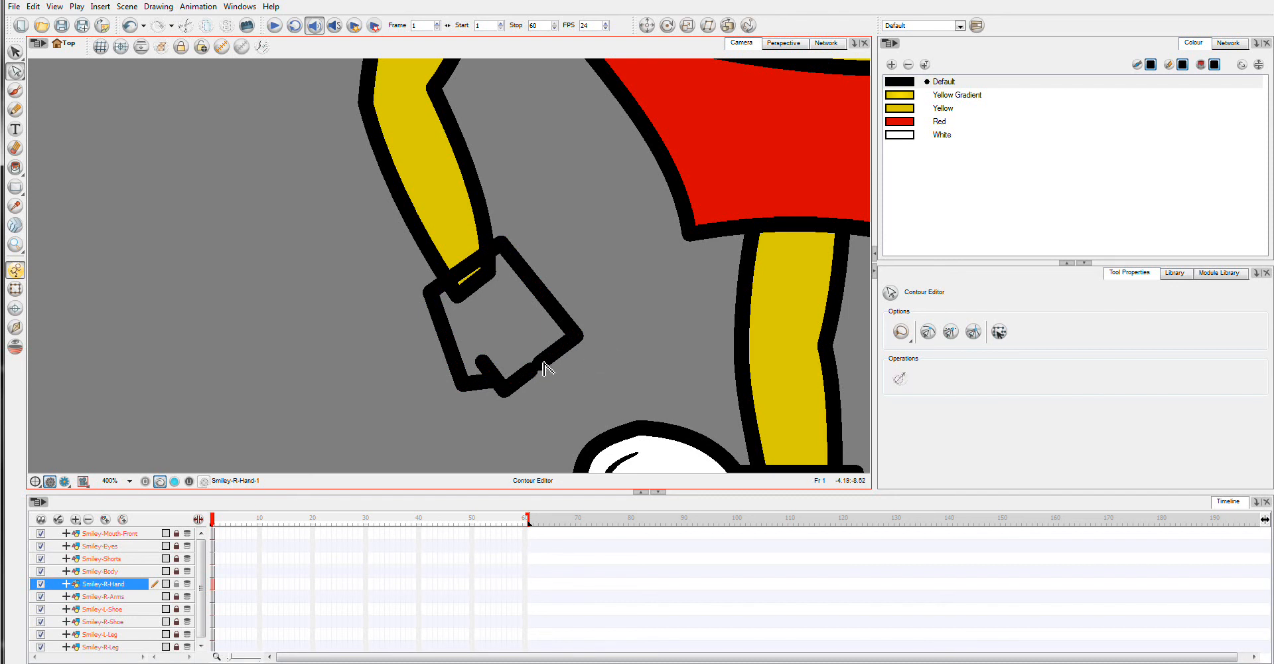
Step: Pull the third finger's free outline end inward to form the second finger notch, and shorten both notch lines
left_click(549, 360)
left_click(550, 357)
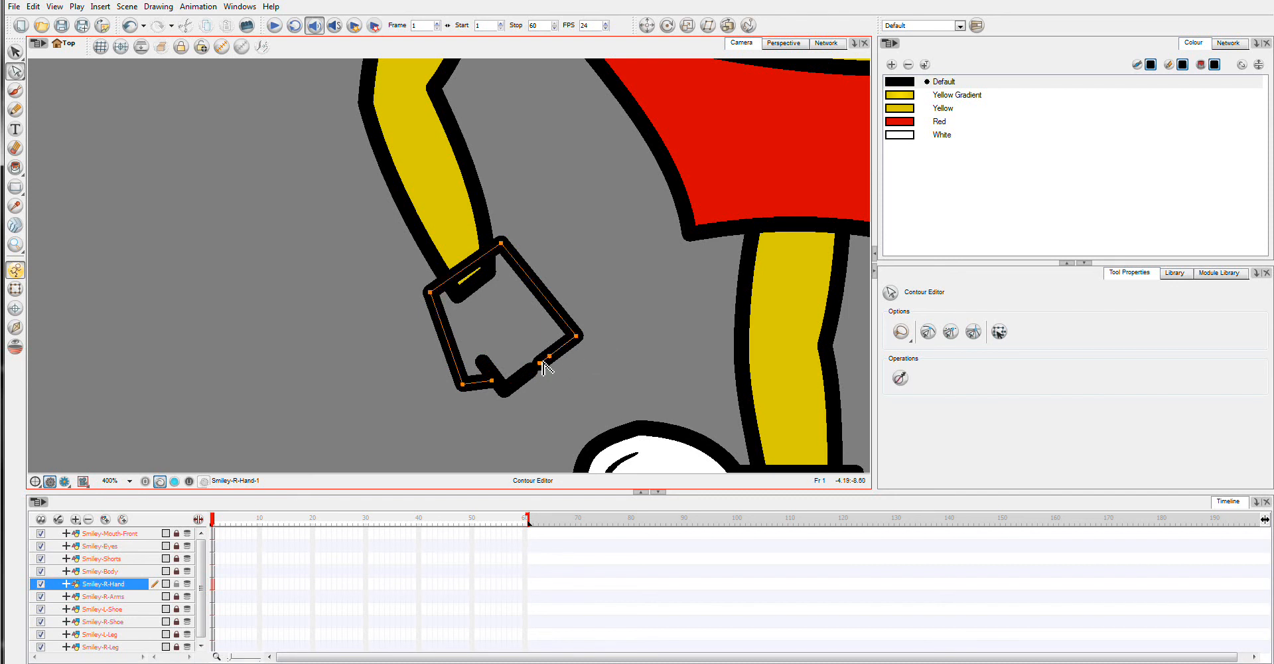
left_click_drag(521, 344, 521, 342)
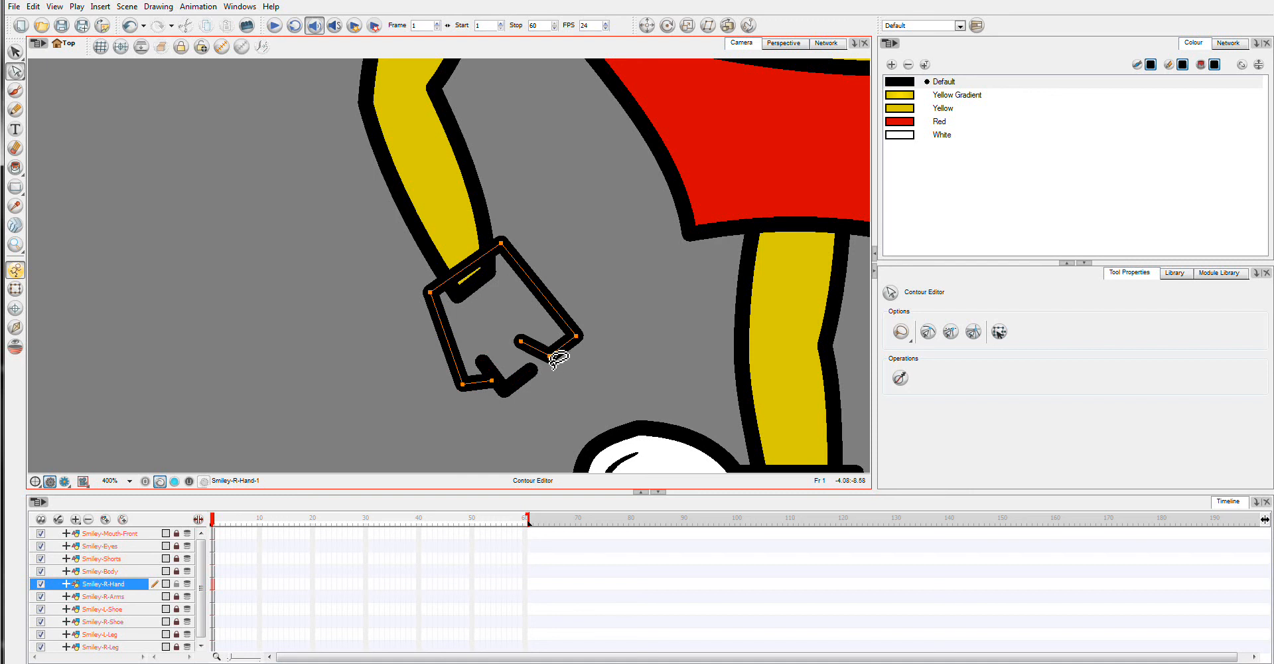
left_click(550, 359)
mouse_move(548, 366)
left_mouse_down()
mouse_move(514, 340)
mouse_move(543, 368)
left_mouse_up()
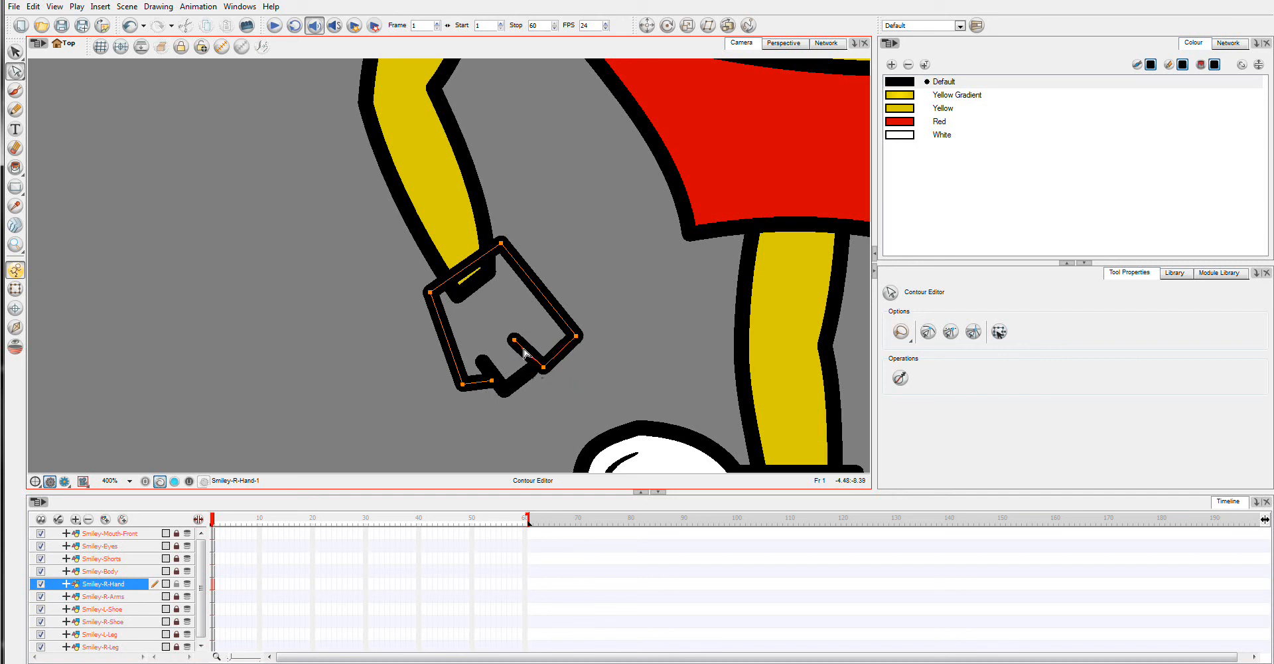
left_click_drag(525, 350, 527, 352)
left_click(485, 363)
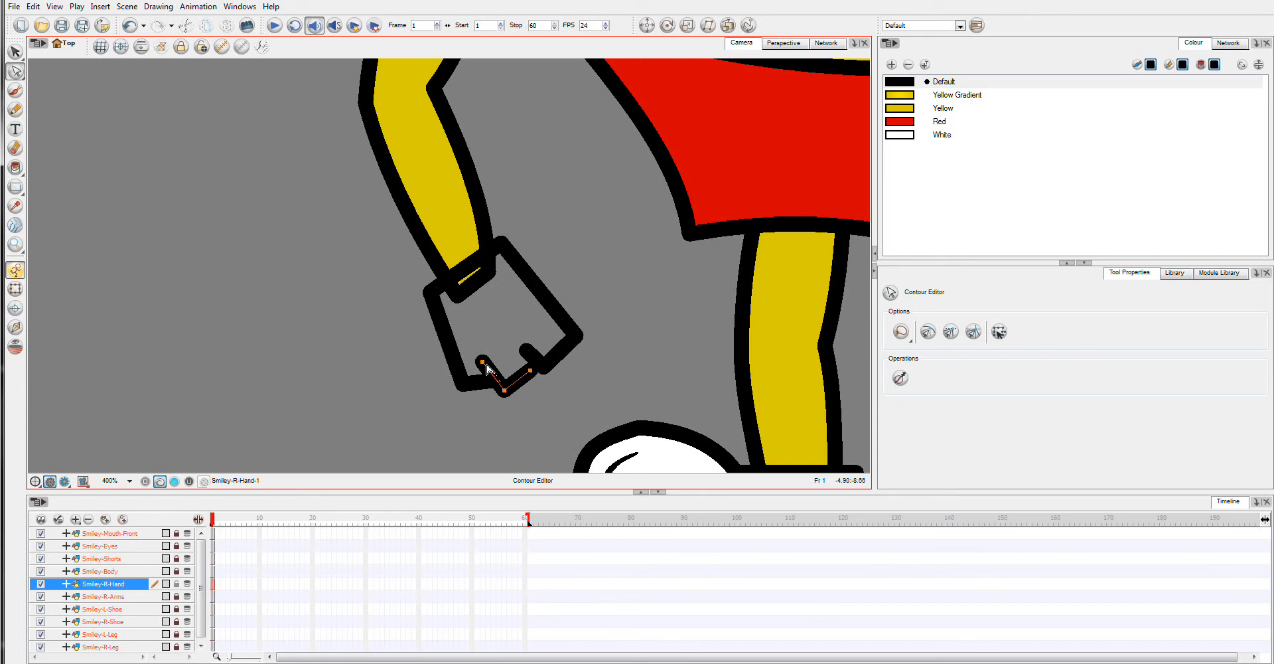
left_click(561, 352)
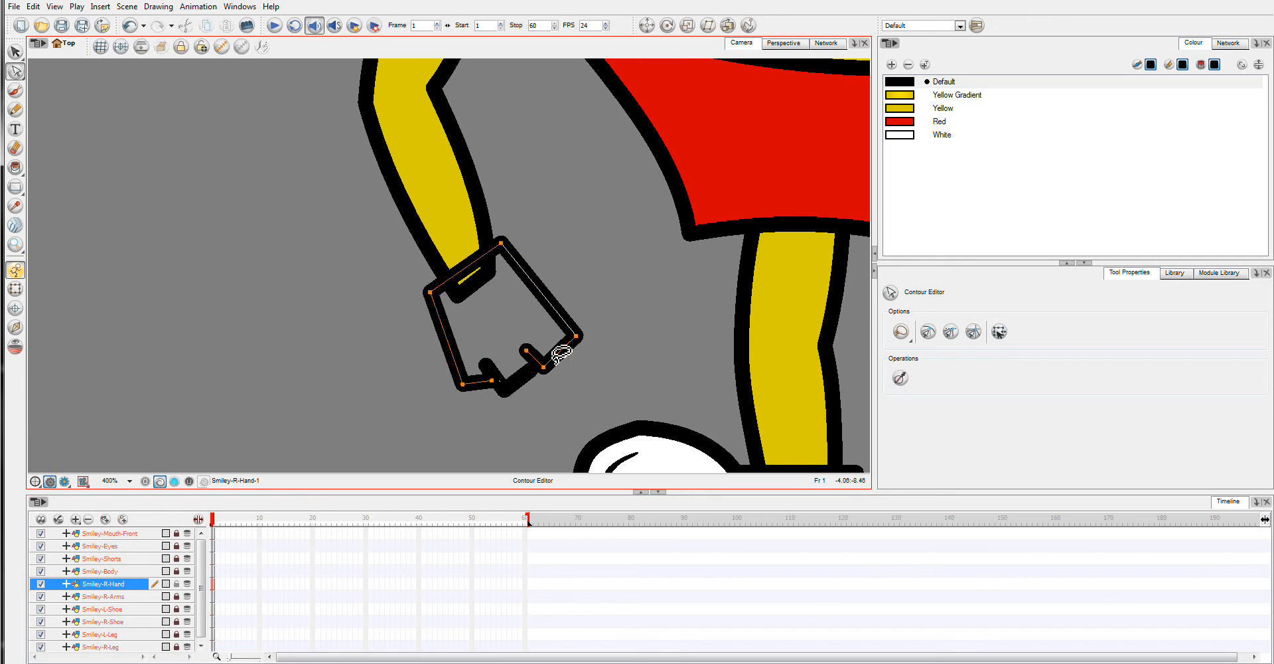
left_click(534, 370)
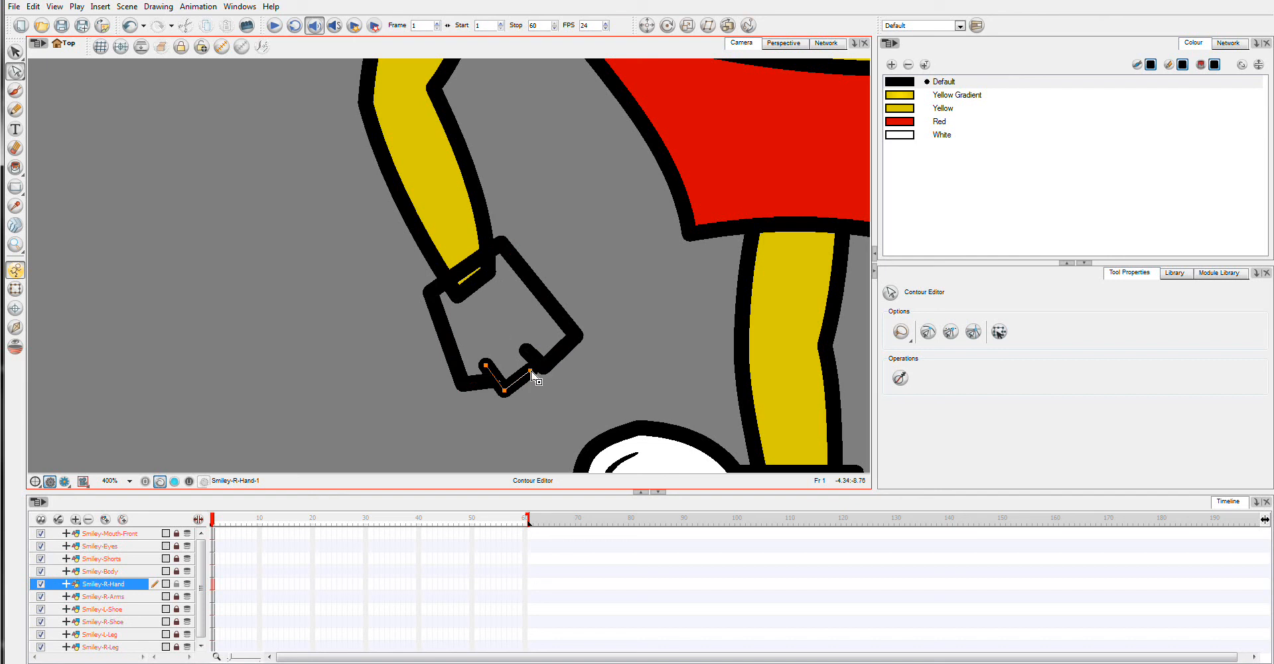
left_click(567, 399)
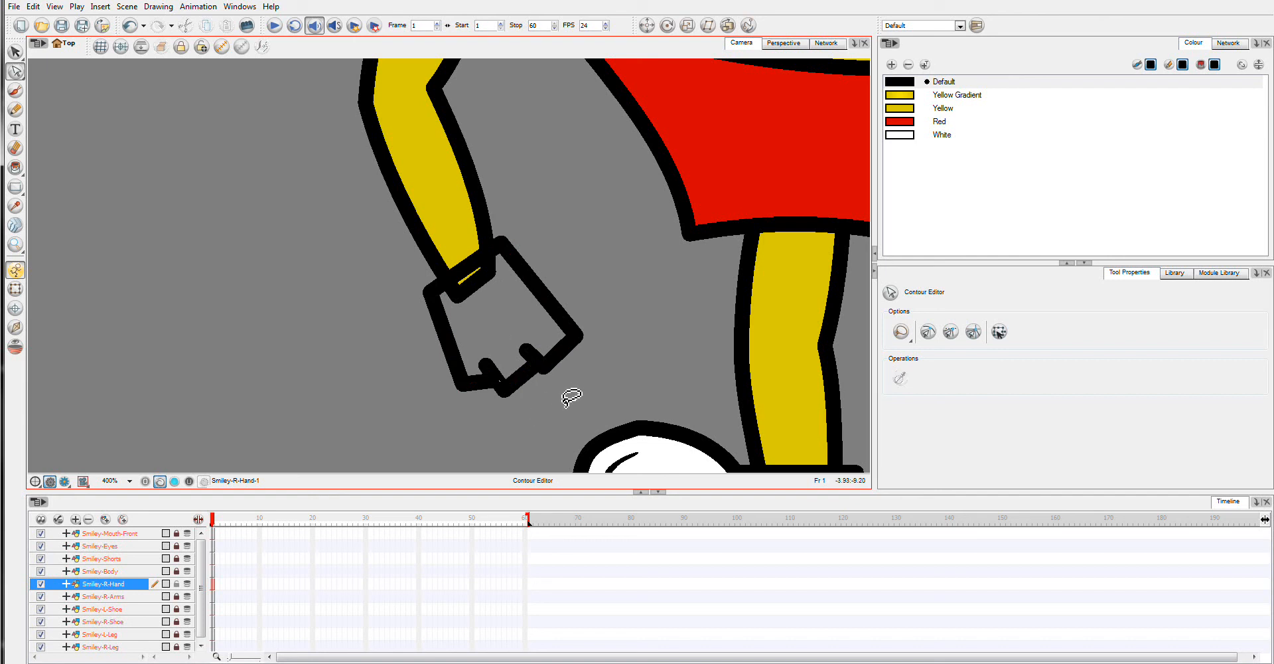
Step: Add points to the hand's edge facing the leg, split it, and pull the points outward into a stubby thumb
left_click(557, 312)
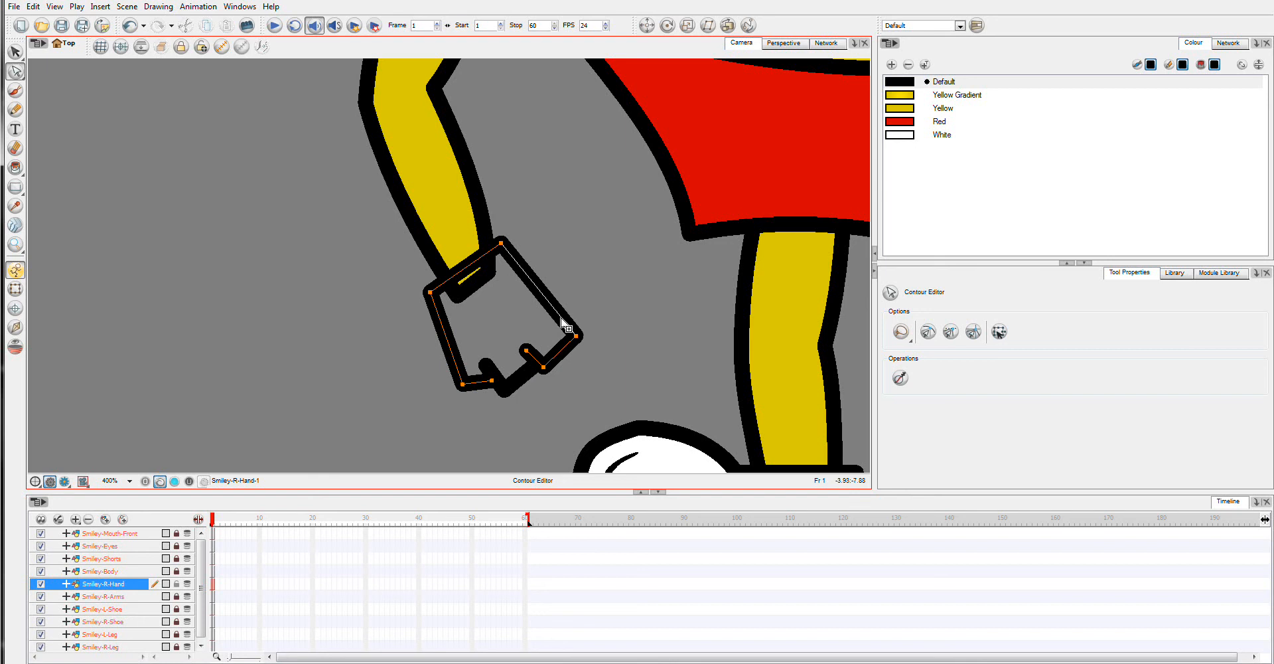
left_click(549, 303, "ctrl")
left_click(556, 310, "ctrl")
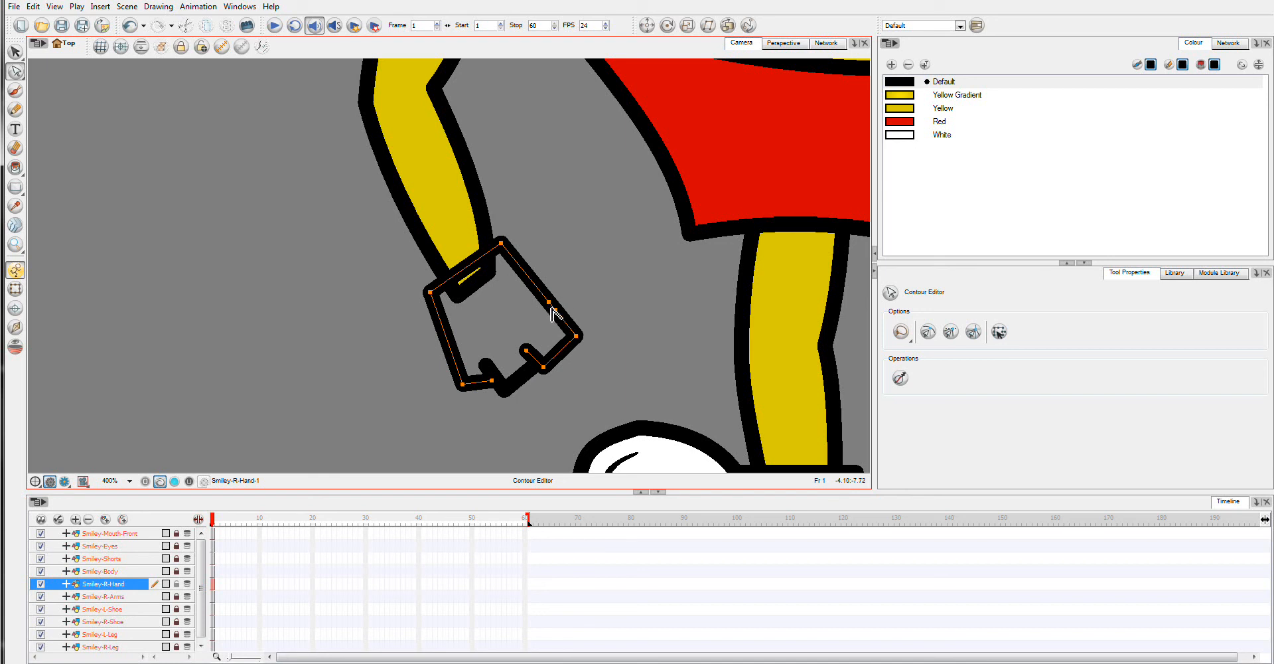
left_click(457, 311)
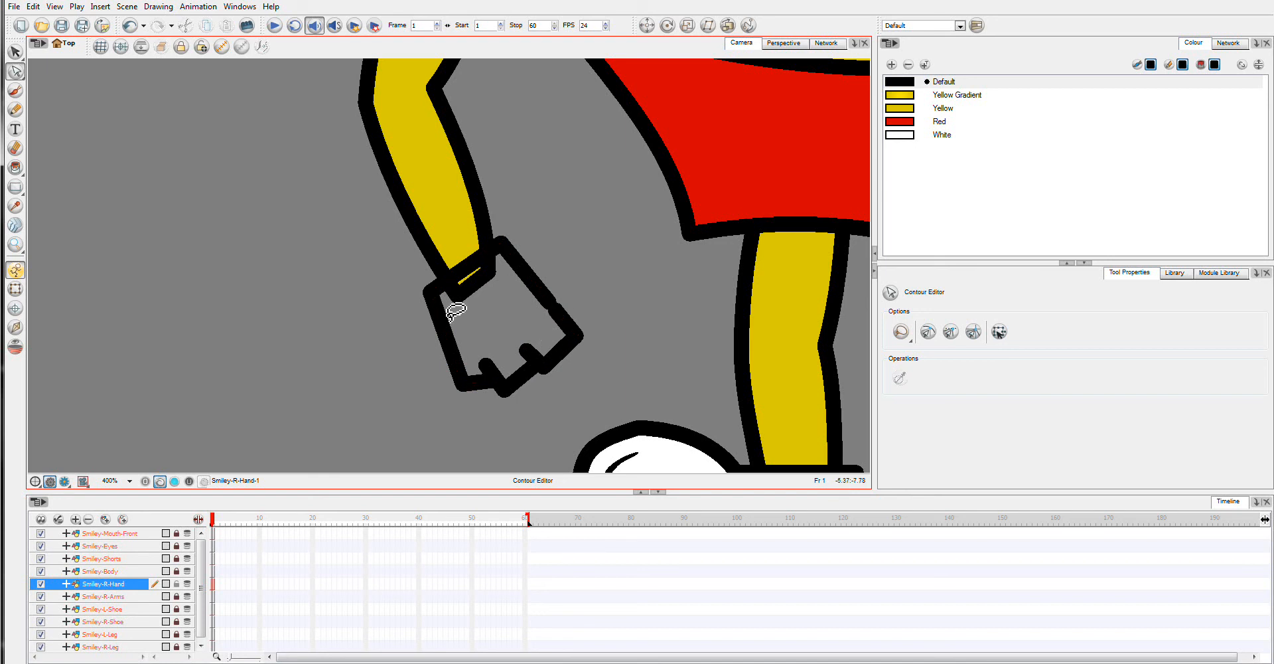
left_click(533, 284)
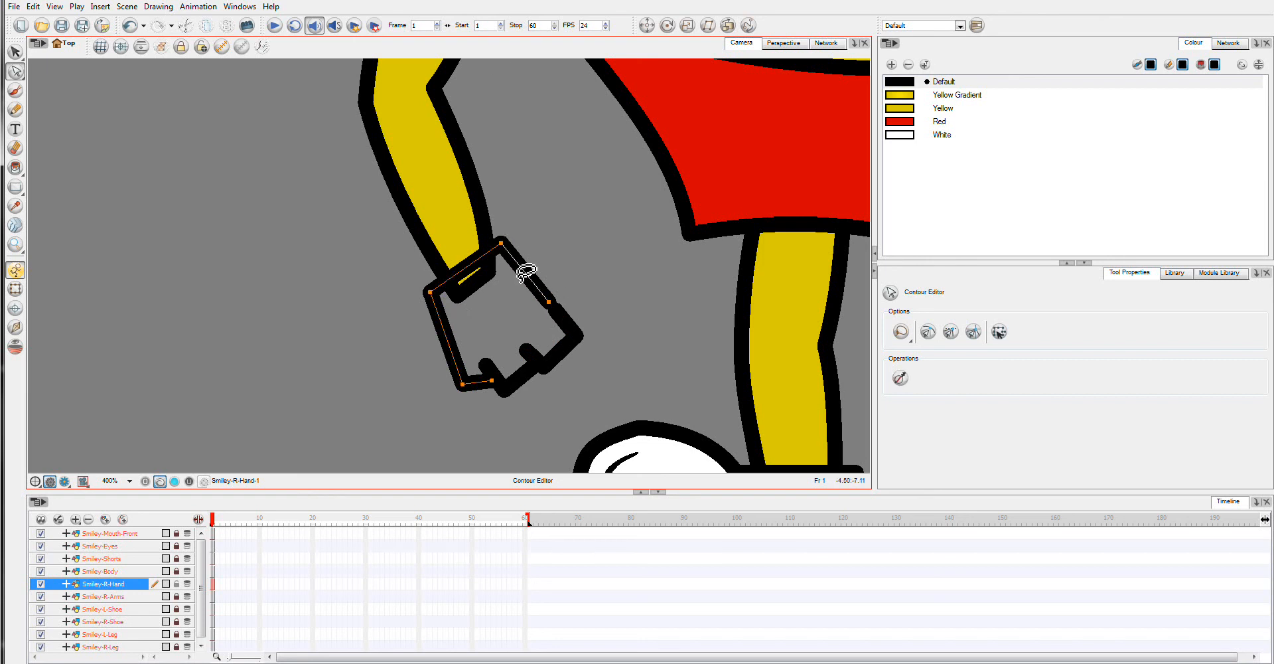
left_click(531, 283)
left_click_drag(523, 271, 542, 312)
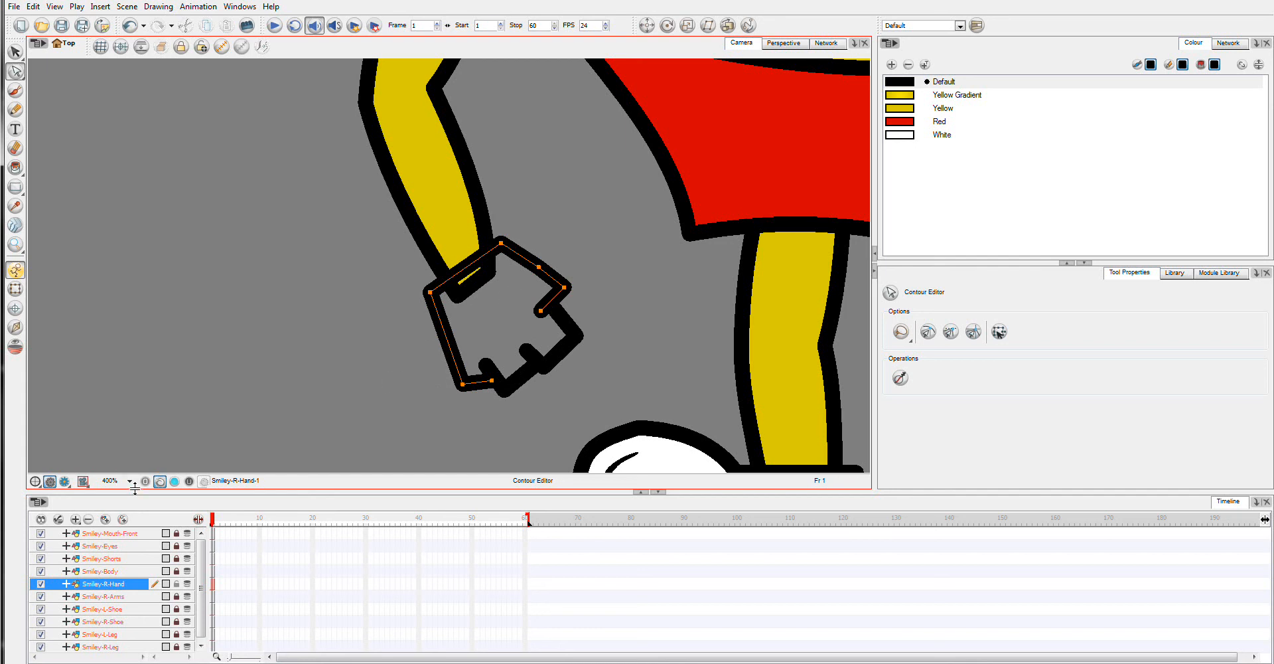
Step: Select the complete hand outline and scale it up slightly, away from the wrist
left_click(130, 481)
left_click(129, 566)
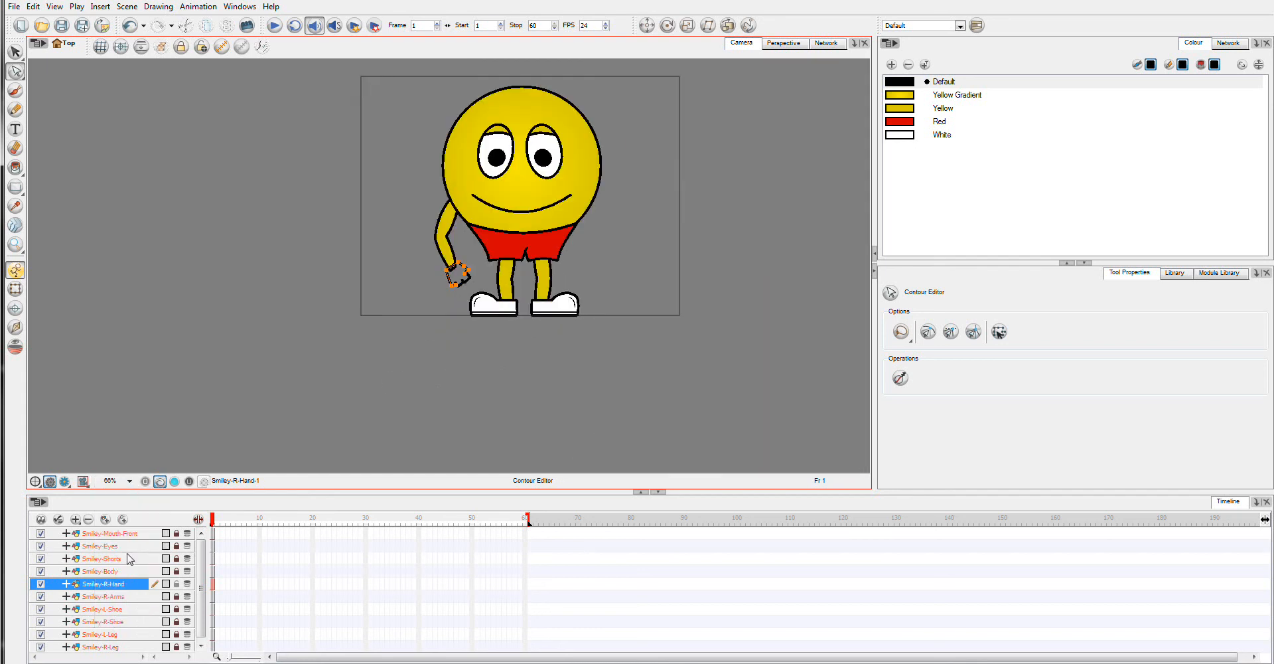
left_click(686, 346)
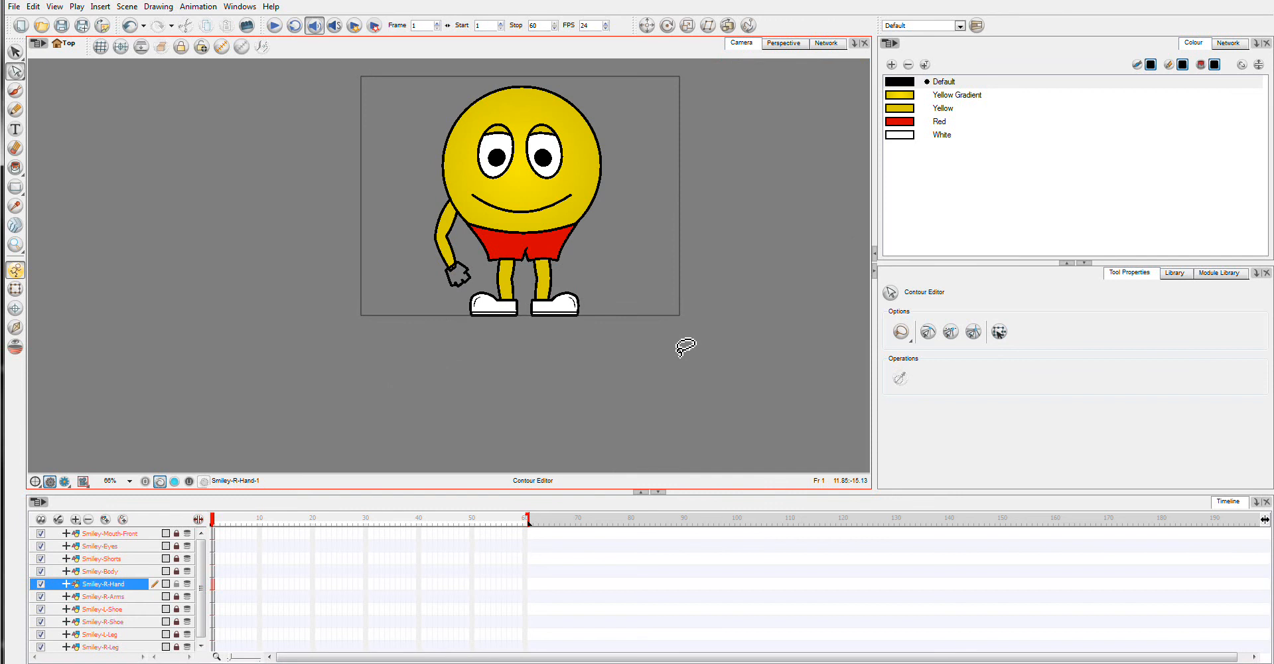
left_click(15, 52)
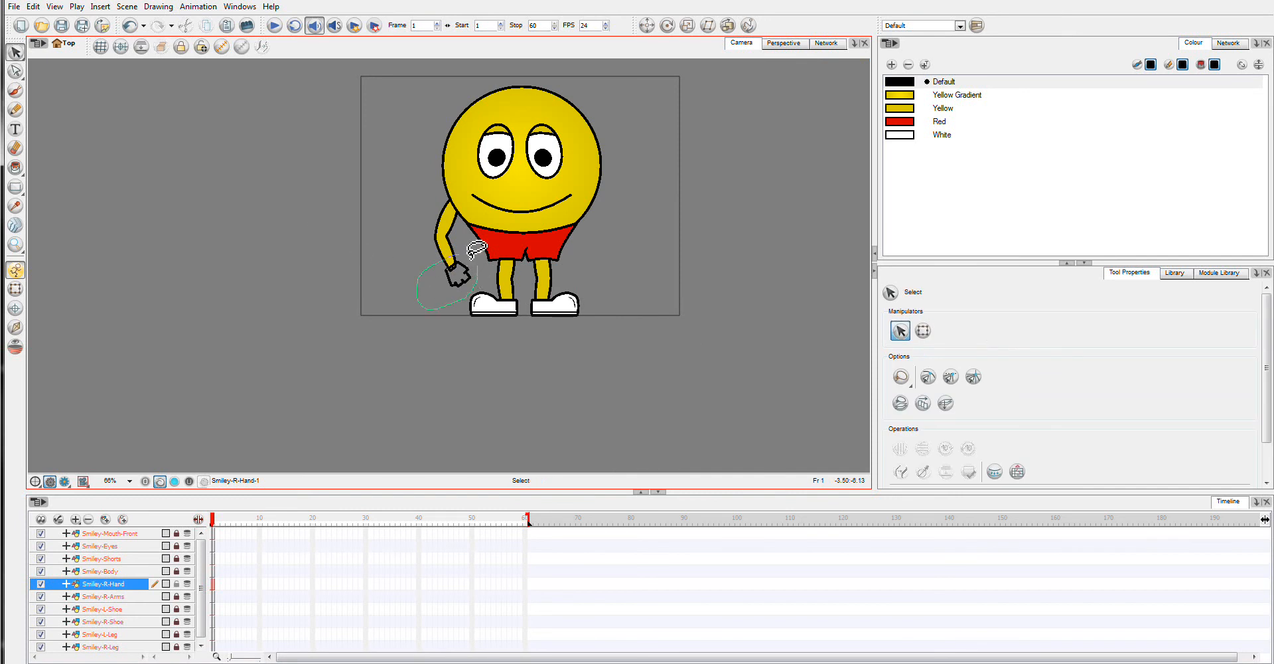
left_click(472, 276)
left_click_drag(468, 286, 473, 293)
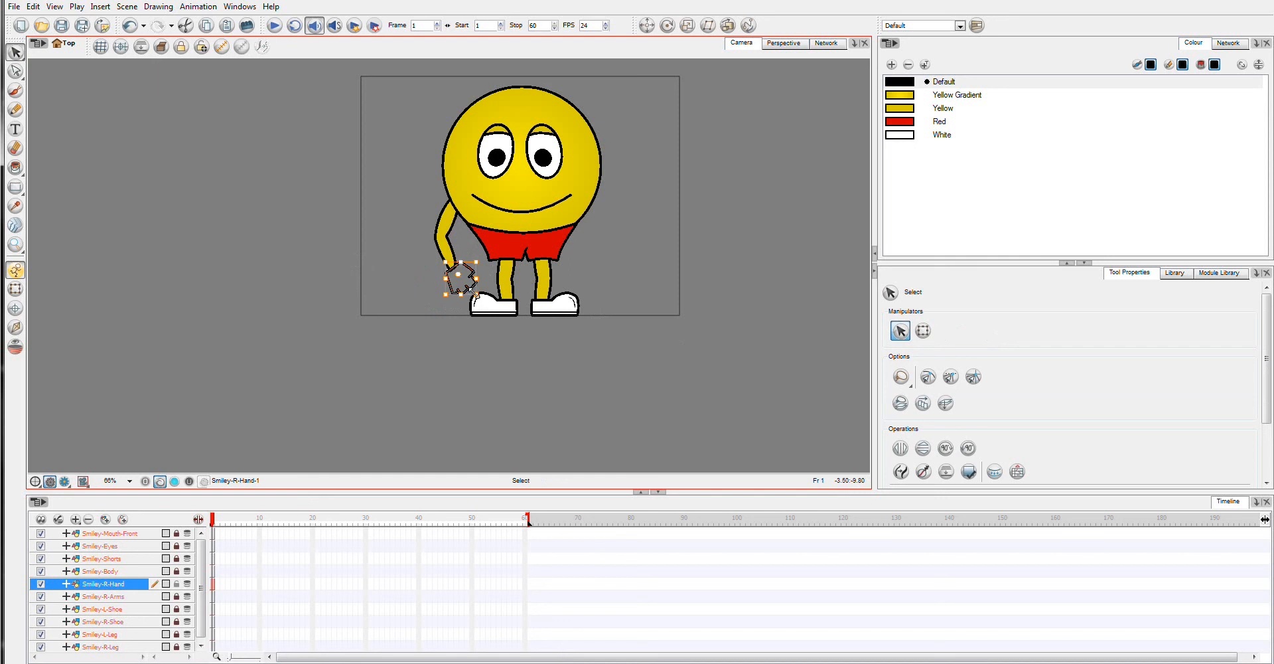
key("ctrl+z")
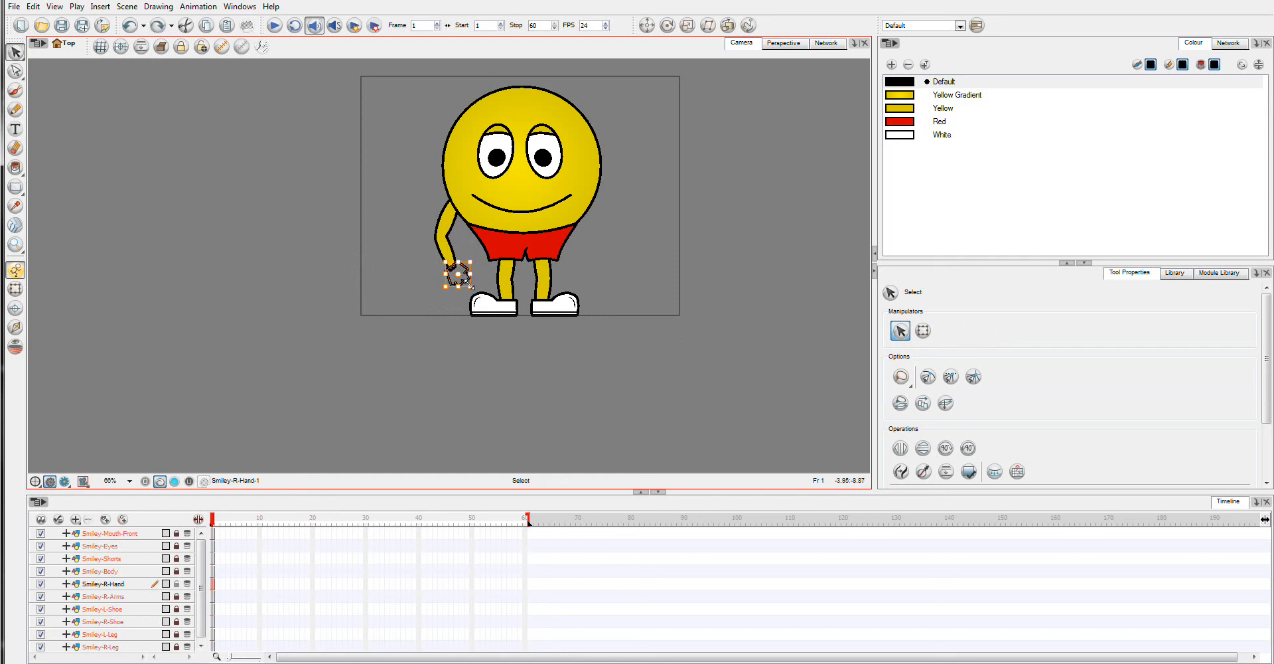
left_click_drag(469, 284, 471, 288)
left_click_drag(472, 287, 473, 288)
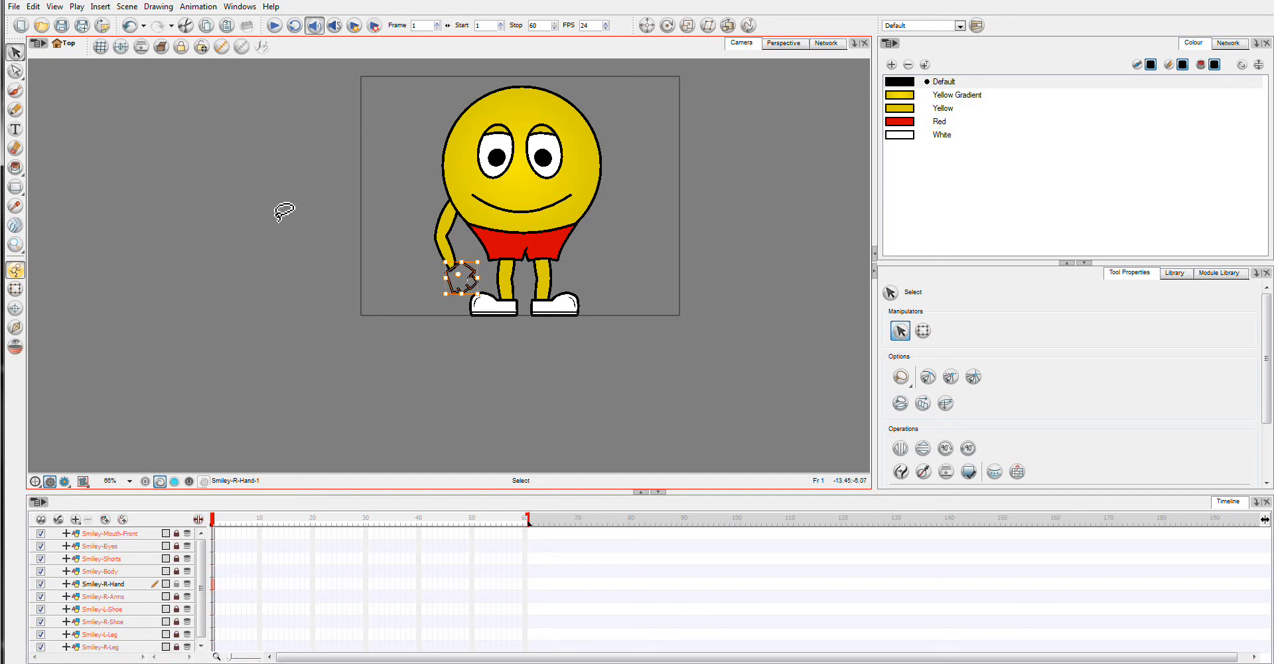
left_click(670, 315)
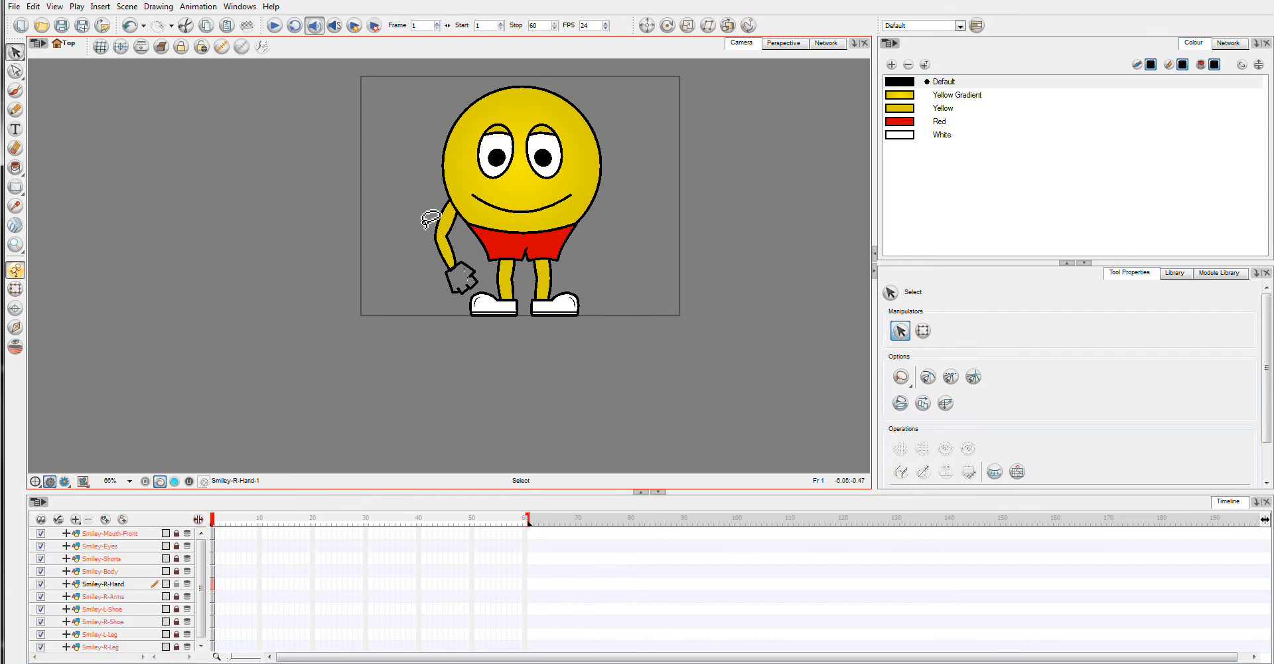